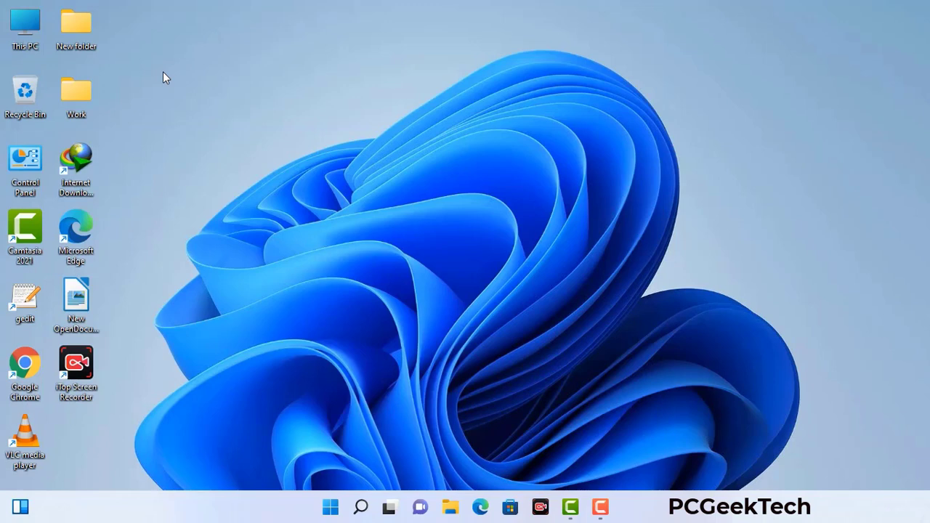
- Open the System Configuration utility by running msconfig
key("super+r")
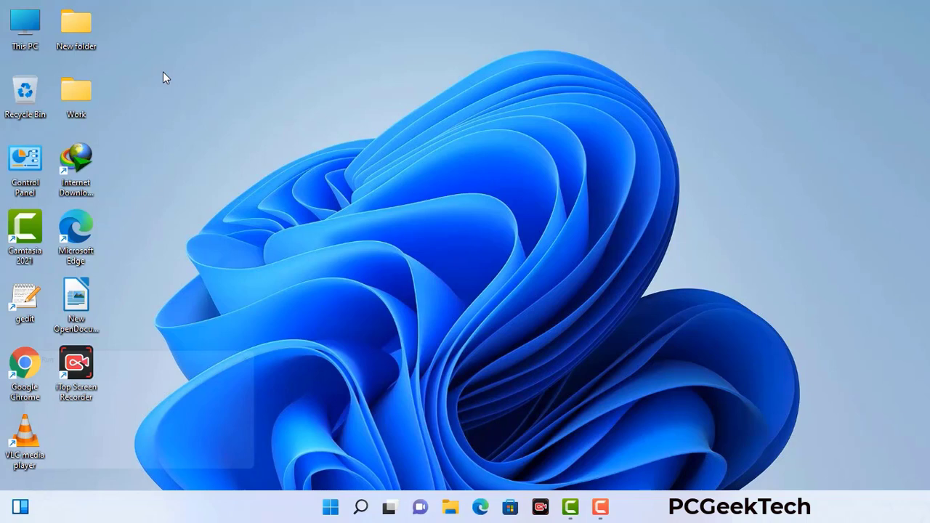
left_click_drag(158, 354, 408, 115)
left_click(370, 181)
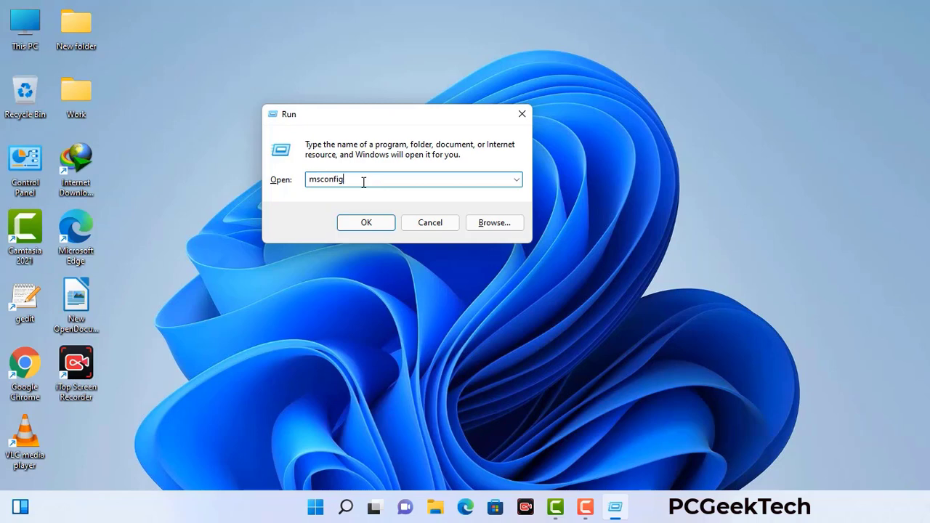
left_click(360, 226)
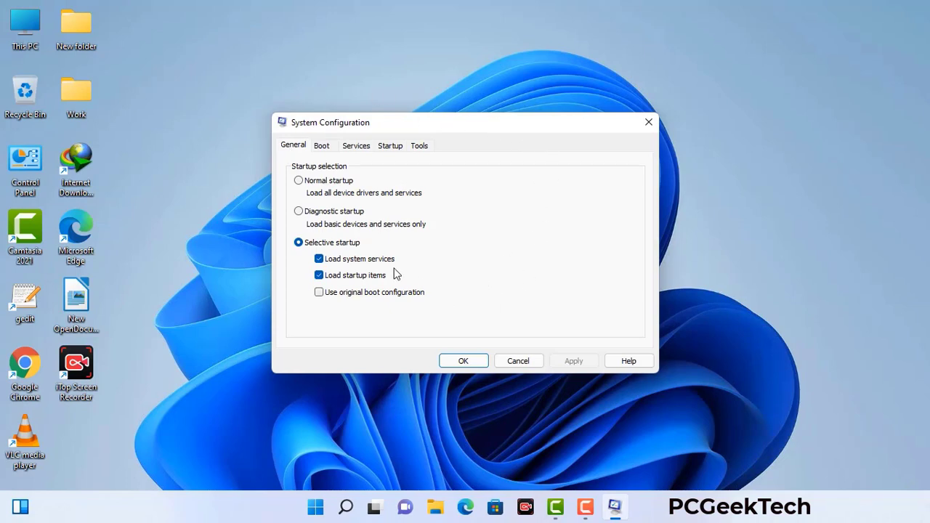
- Enable Safe boot with the Network option for Windows 11, and apply and confirm the boot settings
left_click(323, 147)
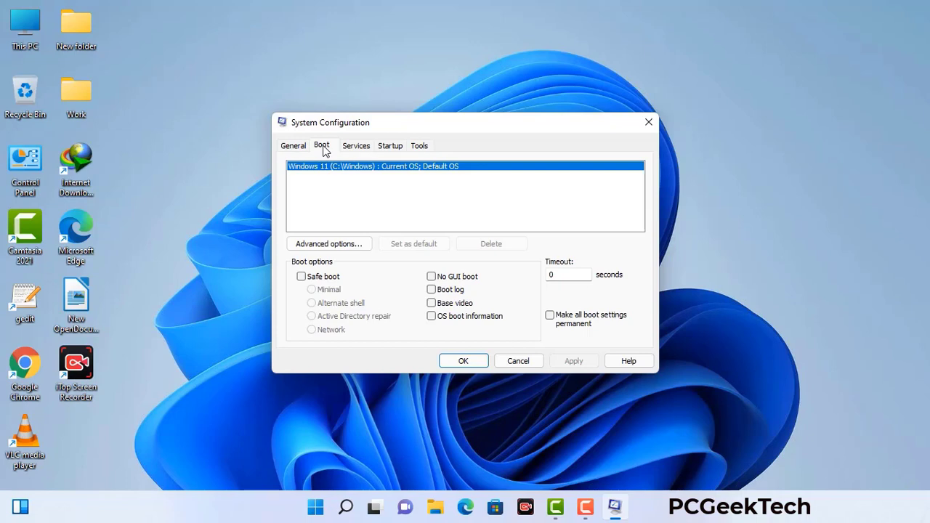
left_click(301, 277)
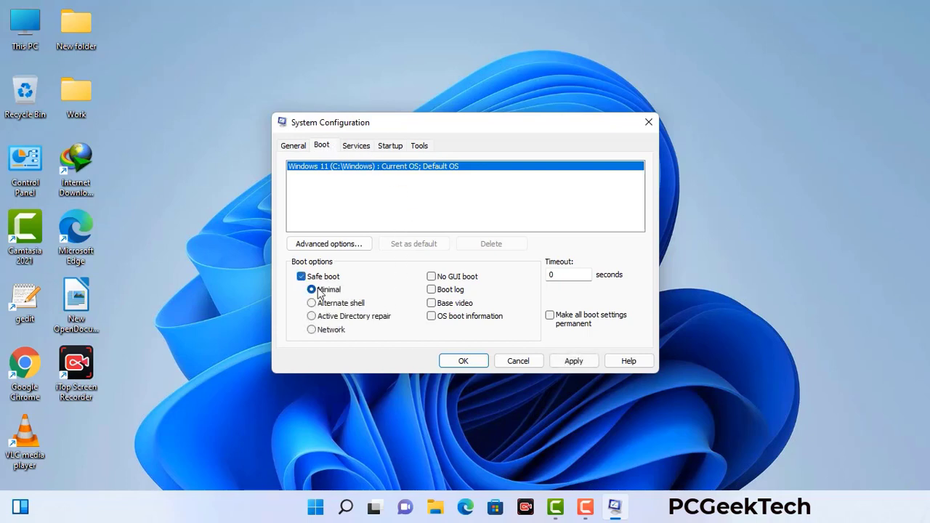
left_click(331, 330)
left_click(573, 362)
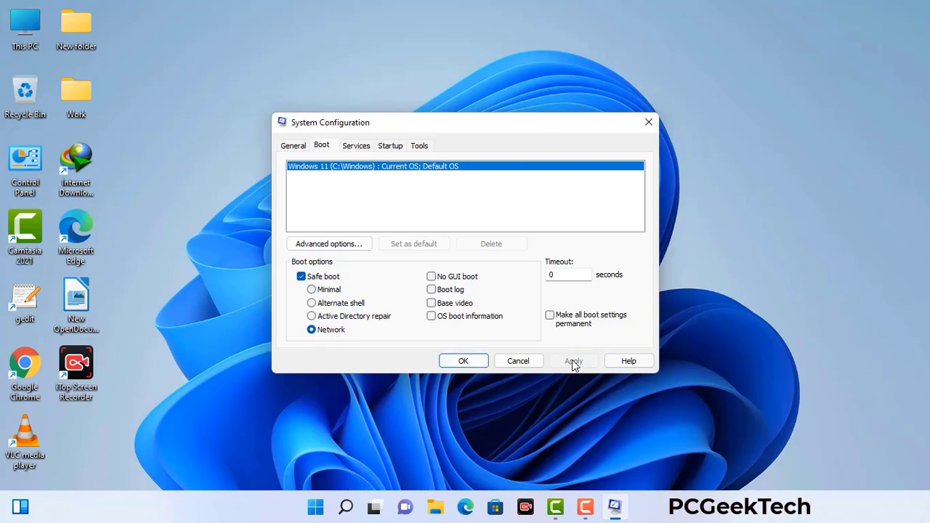
left_click(463, 361)
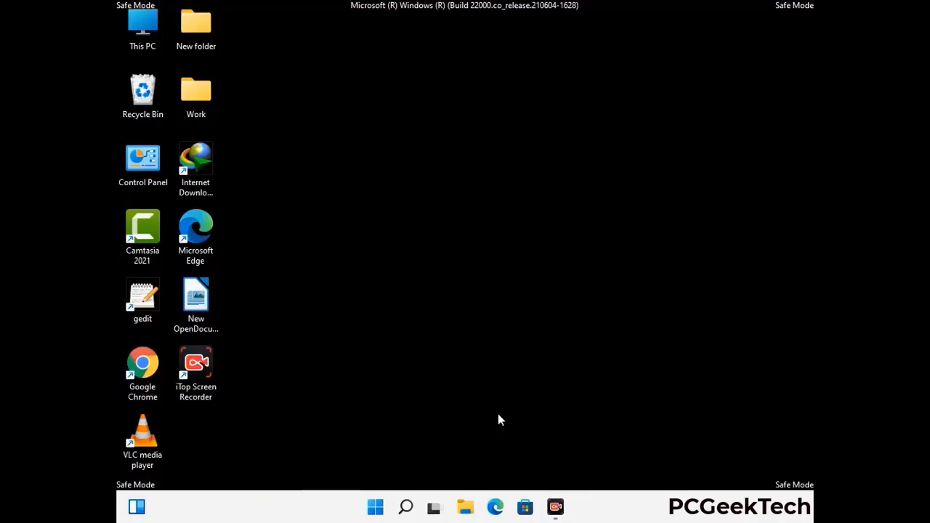
- Set the File Explorer Options in Control Panel to show hidden files, folders, and drives, and close Control Panel
double_click(143, 172)
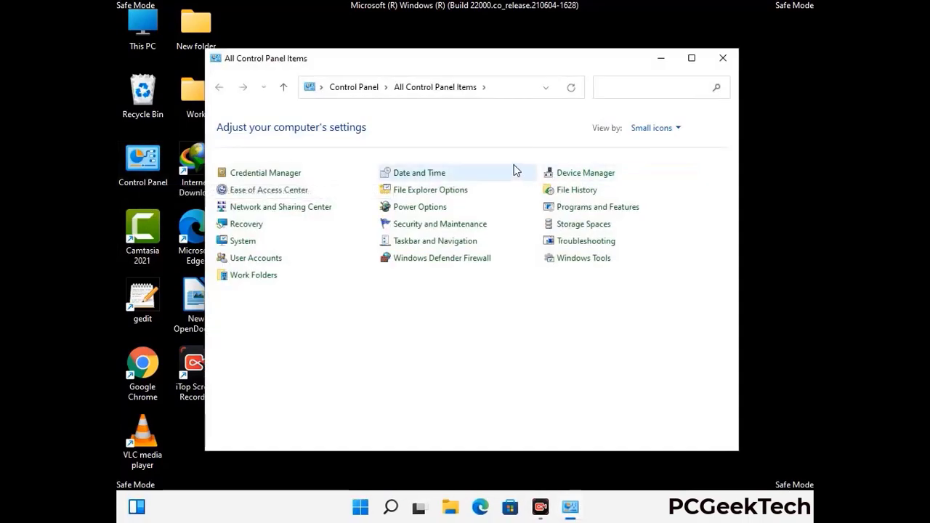
left_click(448, 192)
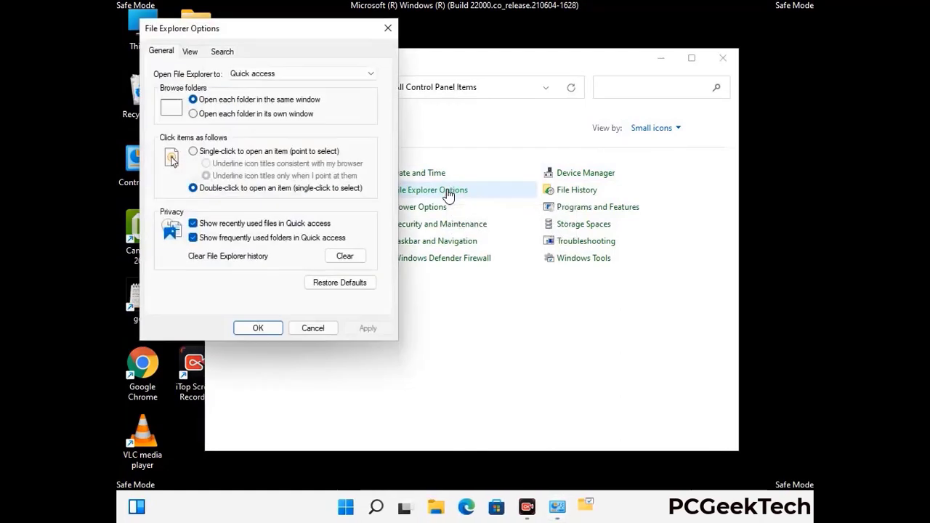
left_click(194, 51)
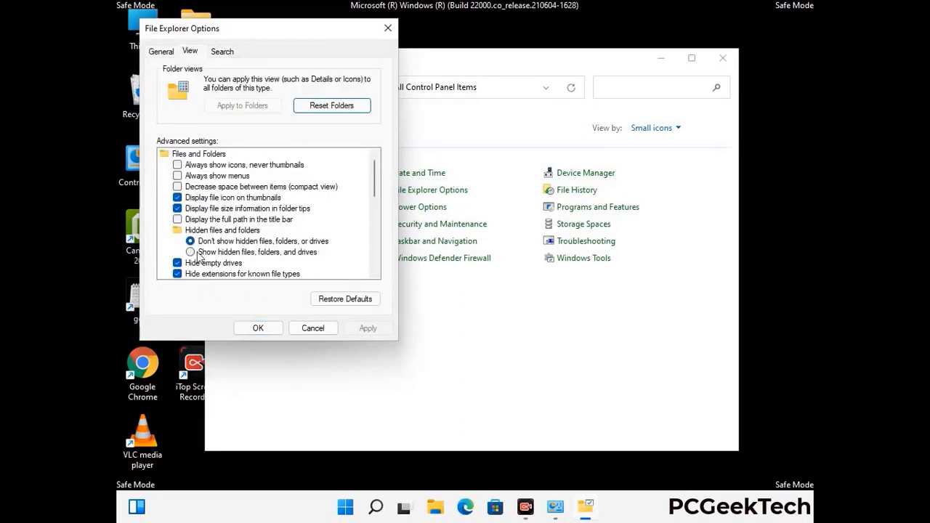
left_click(190, 252)
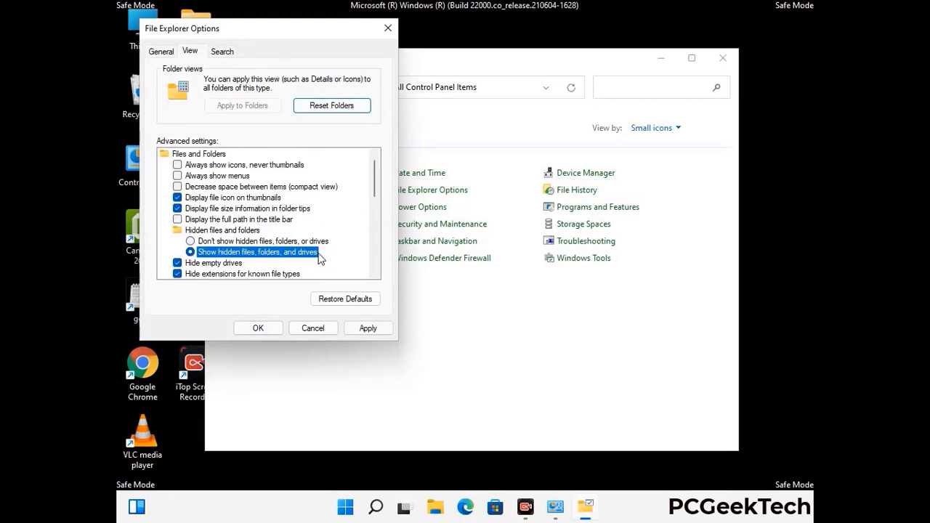
left_click(368, 329)
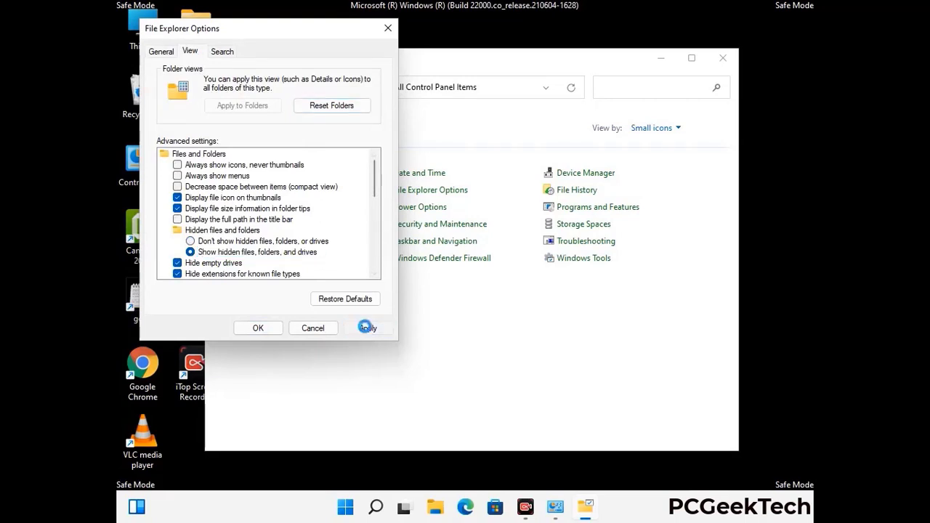
left_click(246, 331)
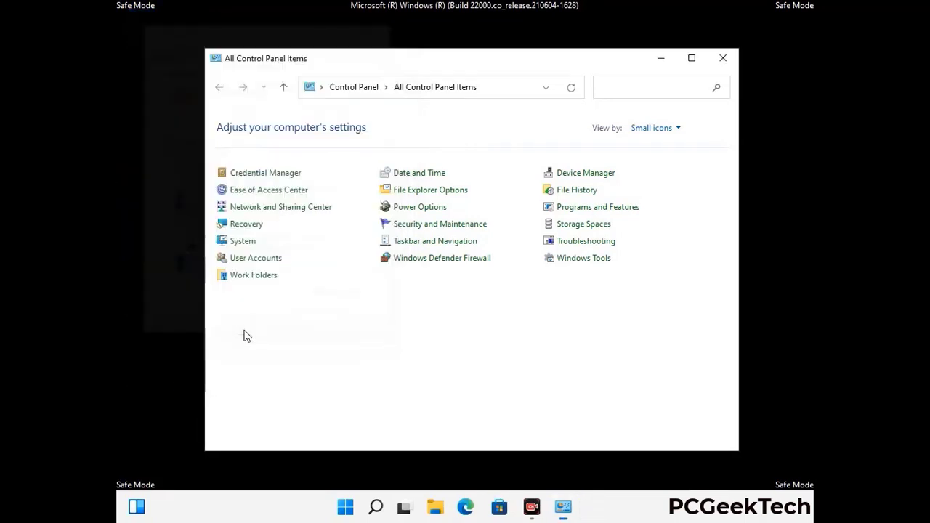
left_click(721, 59)
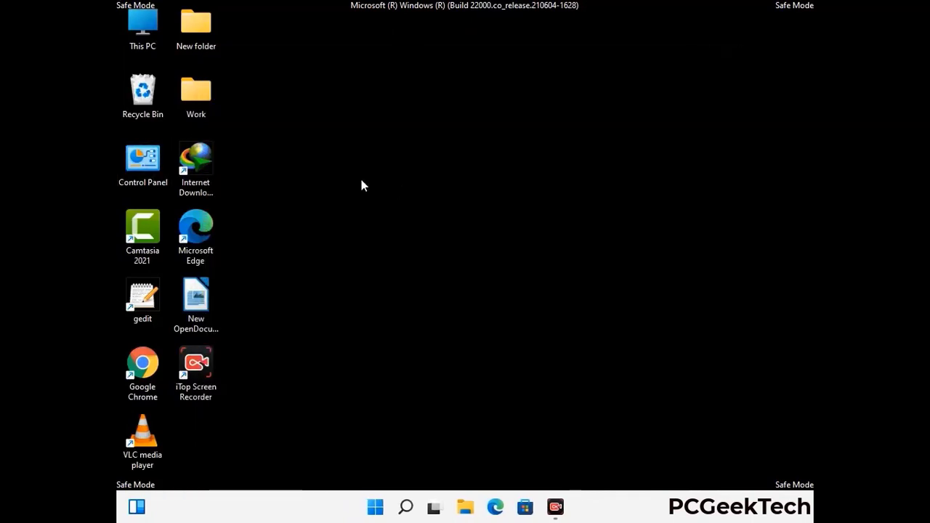
- Open the folder C:\Windows\System32\drivers\etc from This PC
double_click(138, 45)
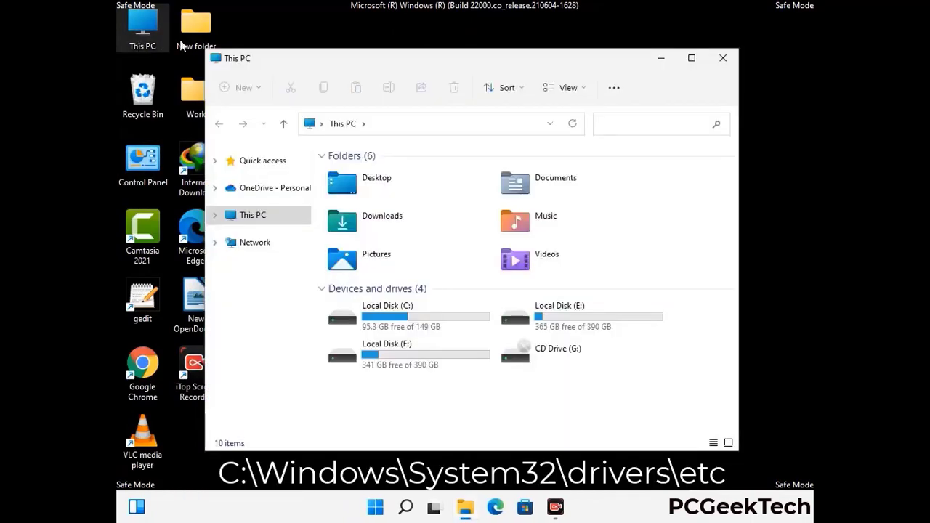
double_click(407, 319)
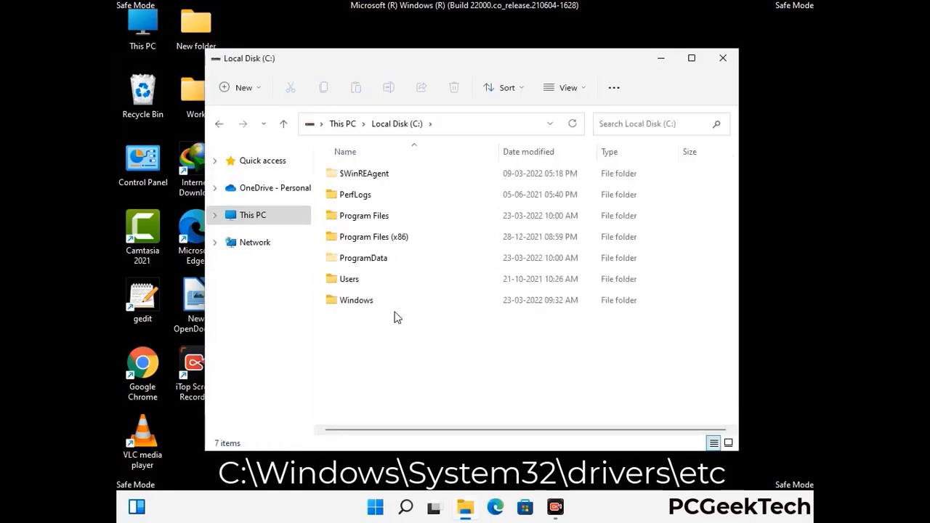
left_click(348, 305)
double_click(349, 304)
scroll(459, 314, "down", 5)
scroll(459, 314, "down", 12)
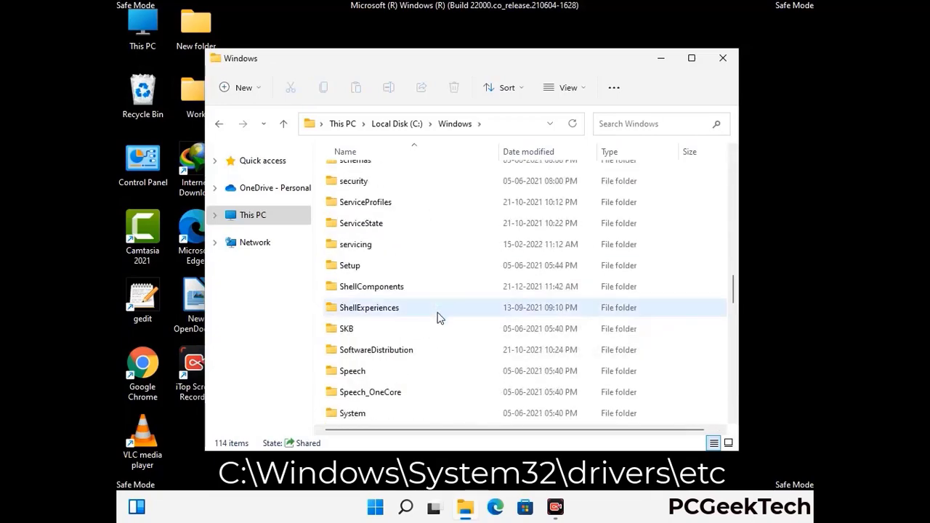
scroll(439, 318, "down", 2)
double_click(355, 308)
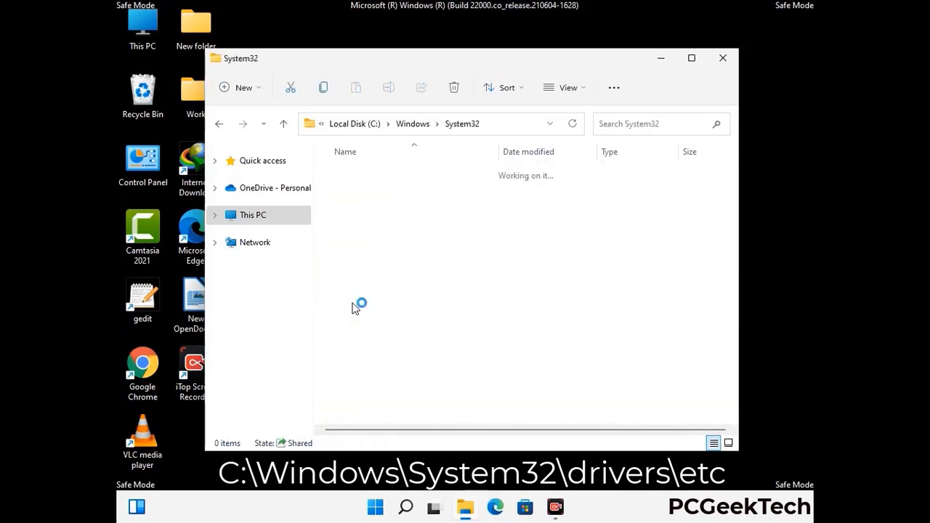
scroll(399, 314, "down", 5)
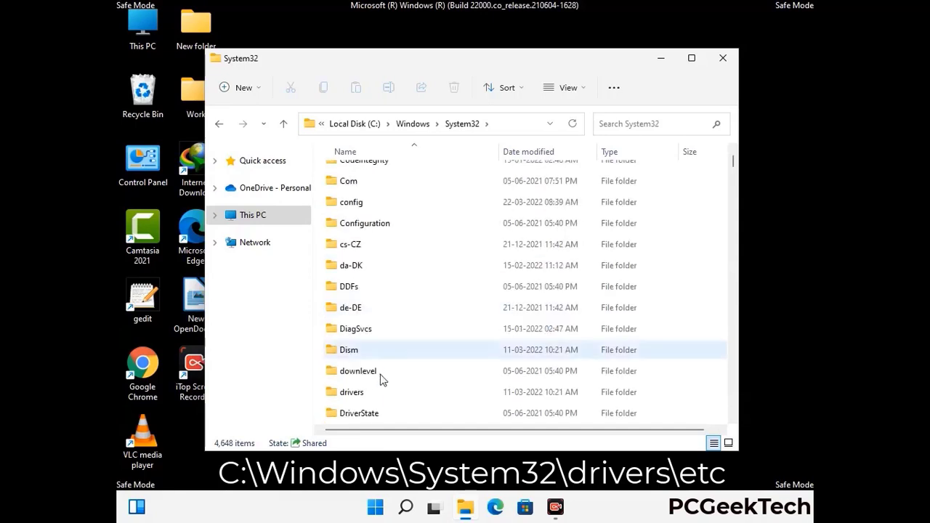
double_click(356, 395)
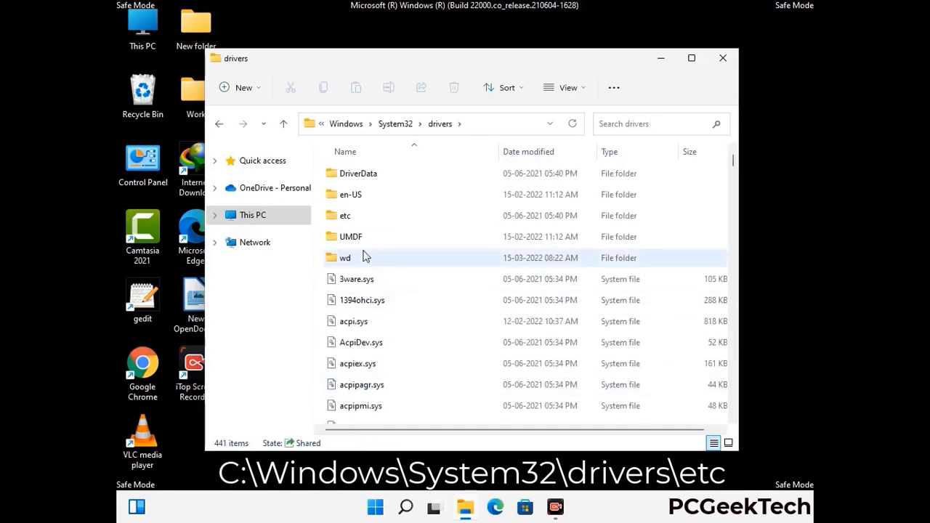
double_click(347, 216)
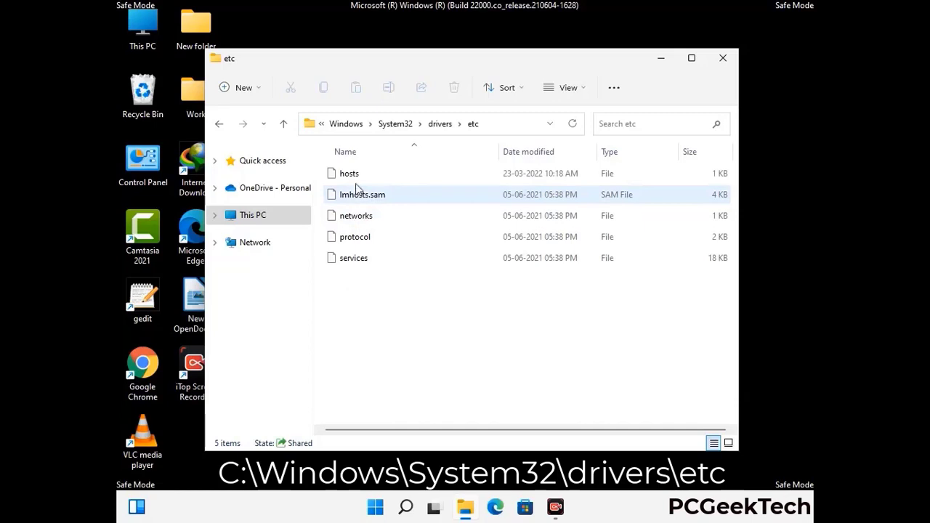
- Open the hosts file in Notepad and move its window so the text is fully in view
left_click(356, 178)
double_click(356, 178)
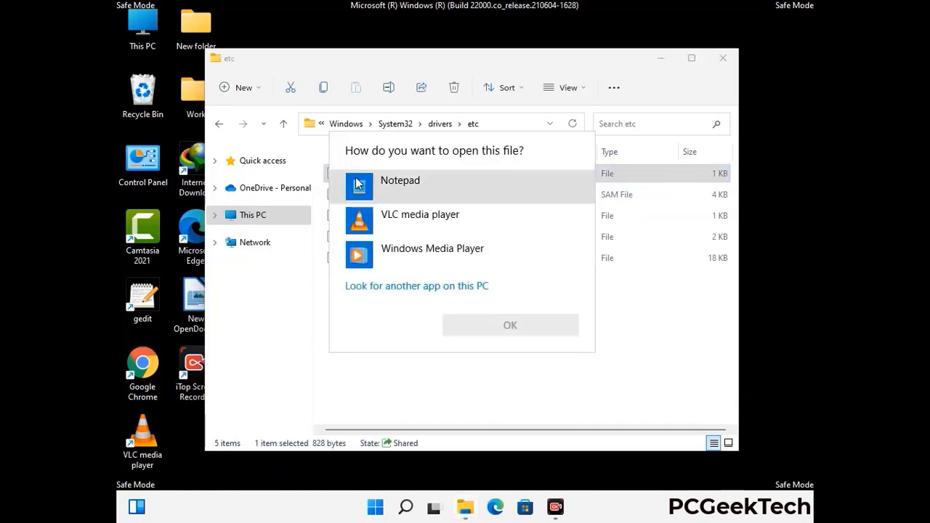
left_click(418, 186)
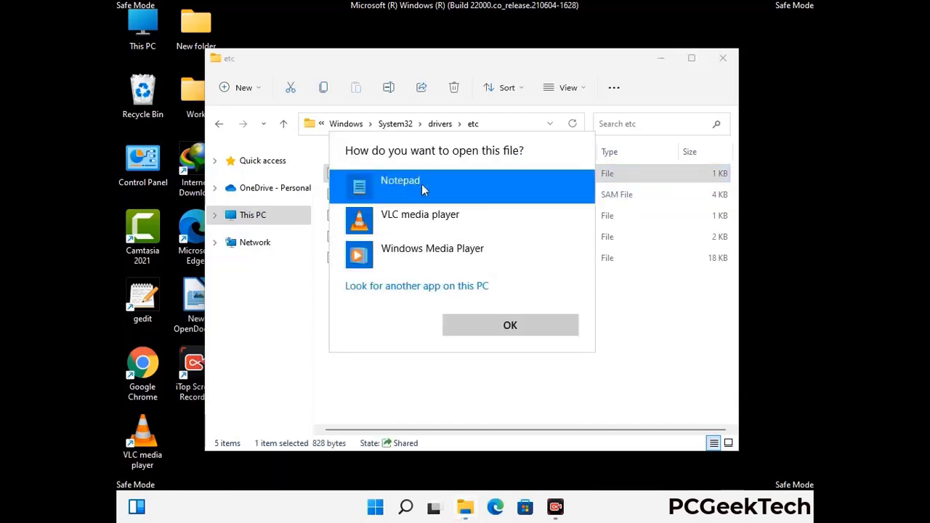
left_click(511, 327)
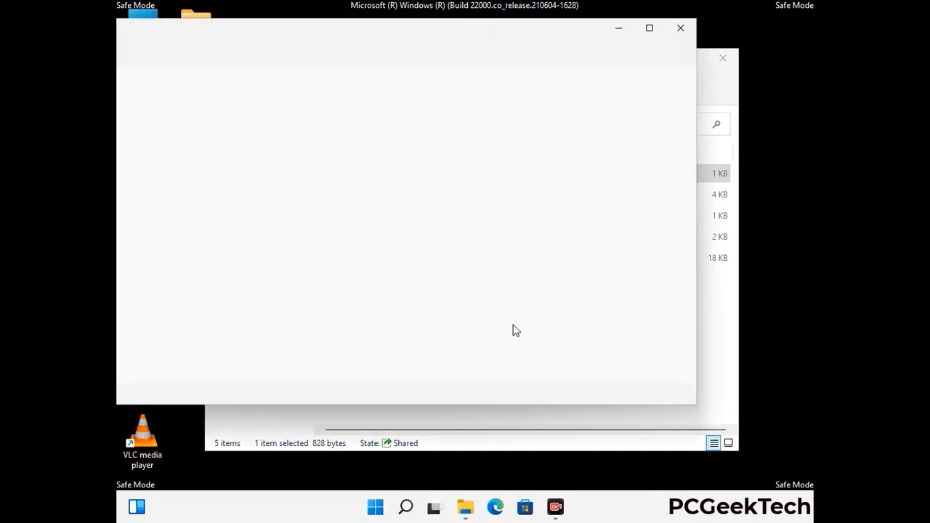
left_click_drag(356, 44, 485, 41)
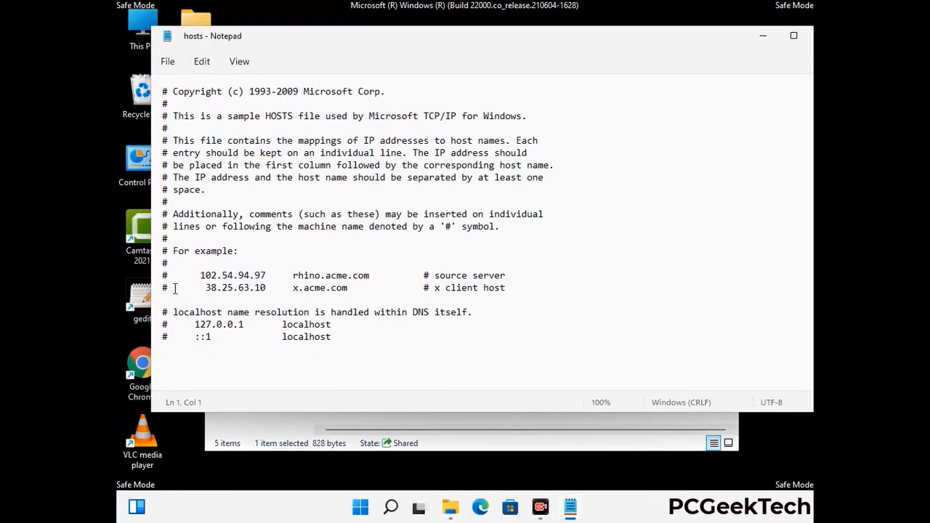
- Add two line breaks after the last localhost entry, save the hosts file, and close Notepad and the etc folder
left_click(349, 341)
key("Return")
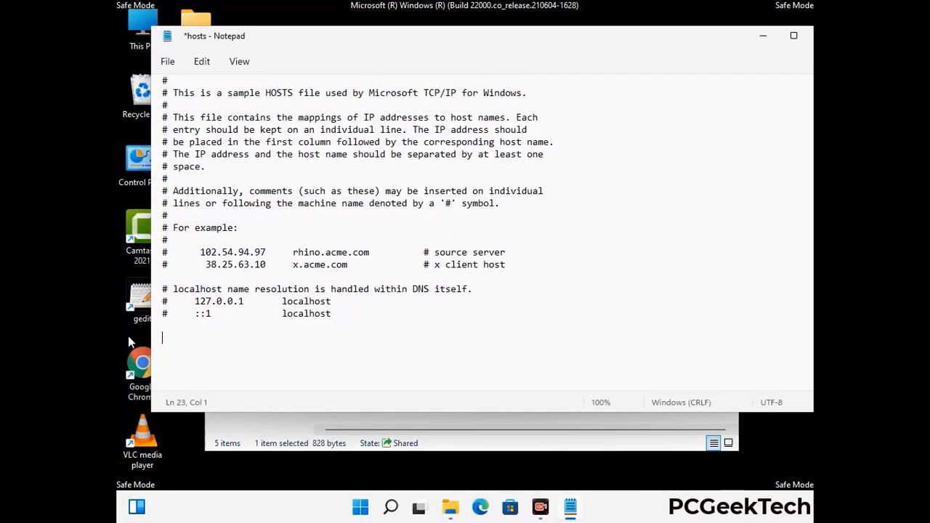
left_click(167, 62)
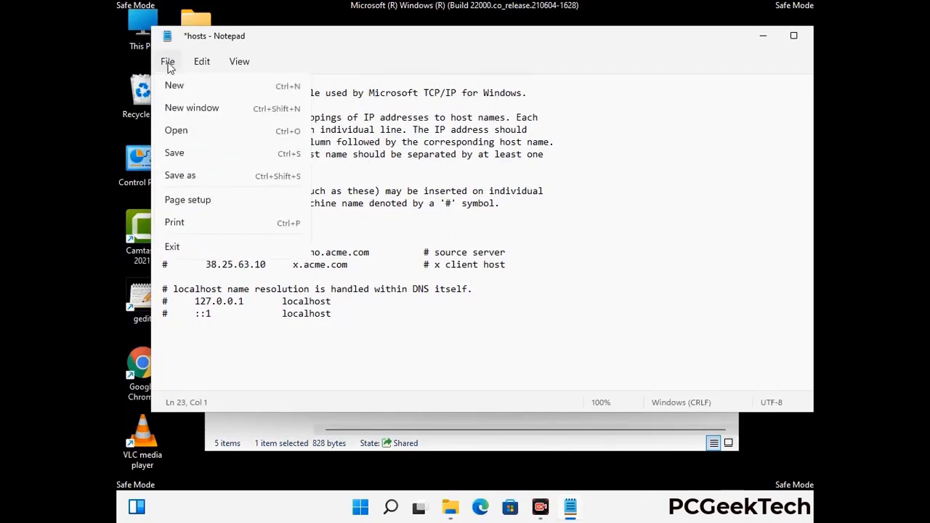
left_click(174, 153)
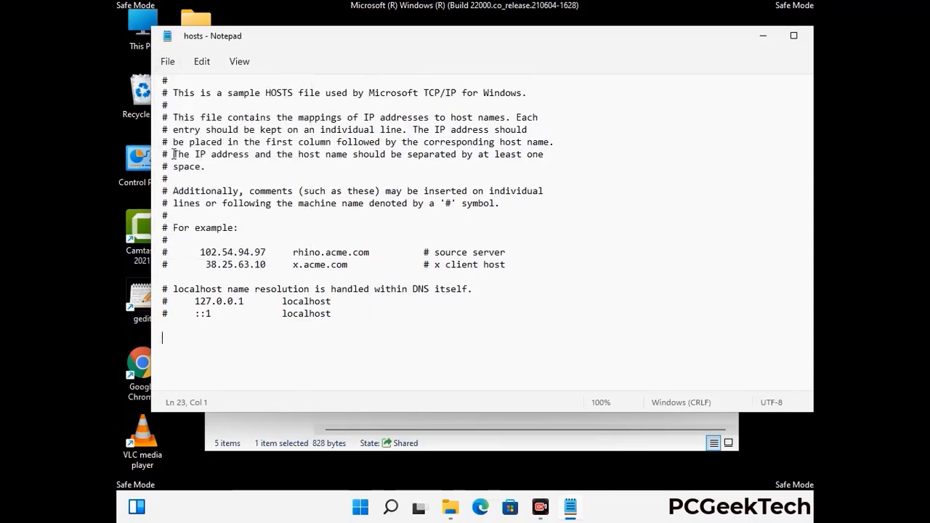
left_click_drag(704, 45, 596, 45)
left_click(718, 37)
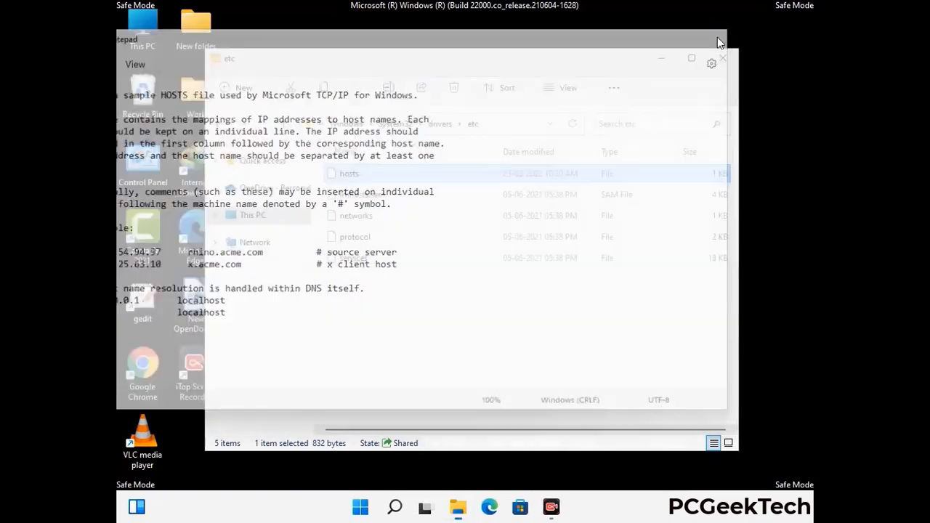
left_click(723, 55)
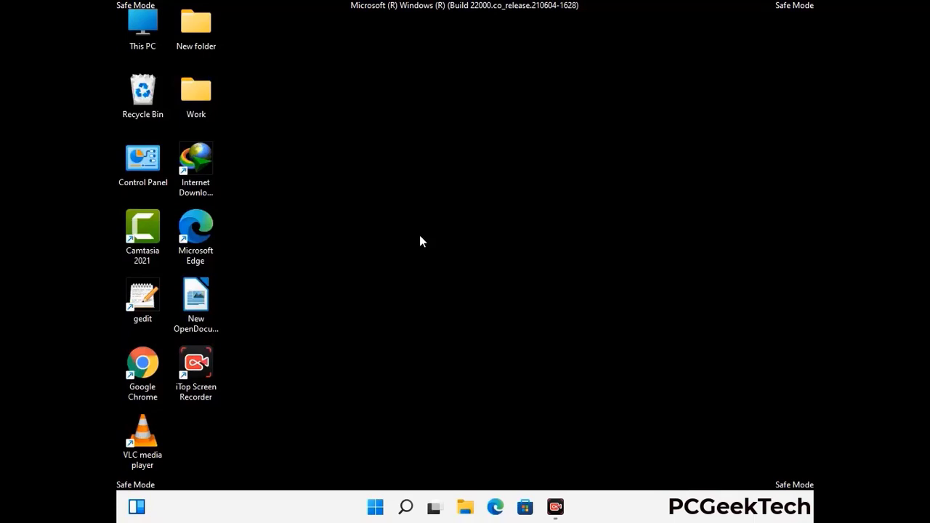
- Open the AppData Roaming folder by running %appdata%
key("super+r")
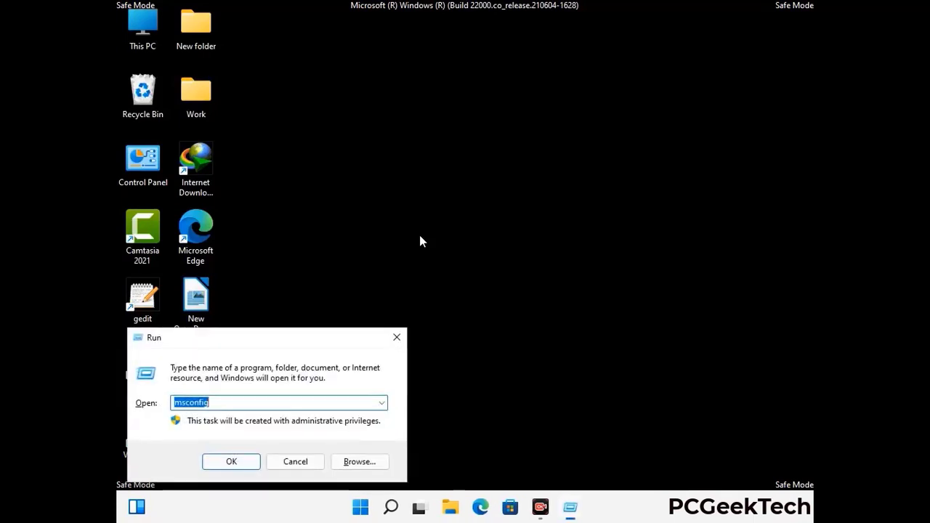
left_click_drag(266, 333, 434, 145)
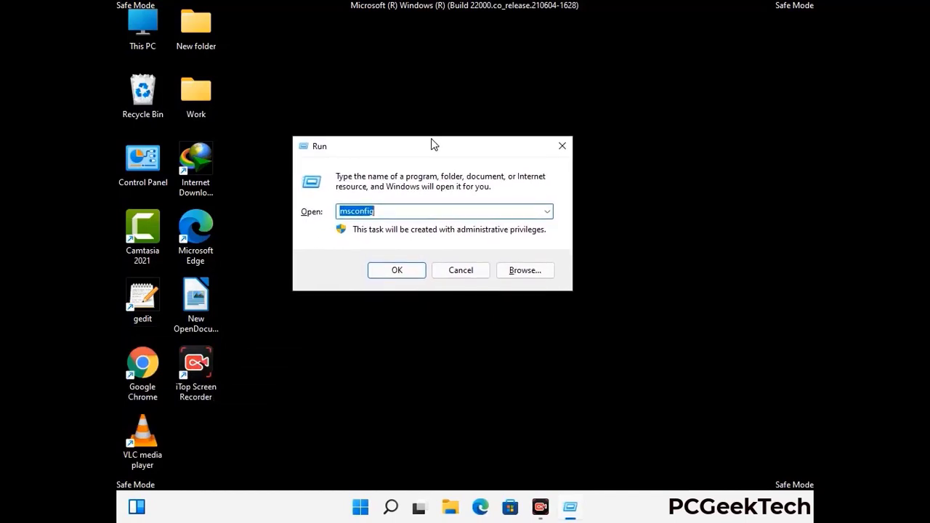
type("%")
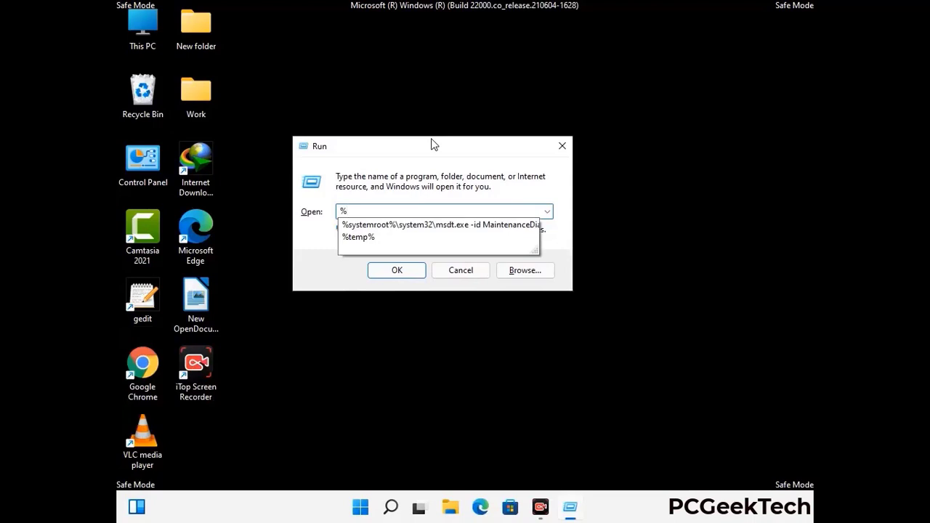
type("appdata%")
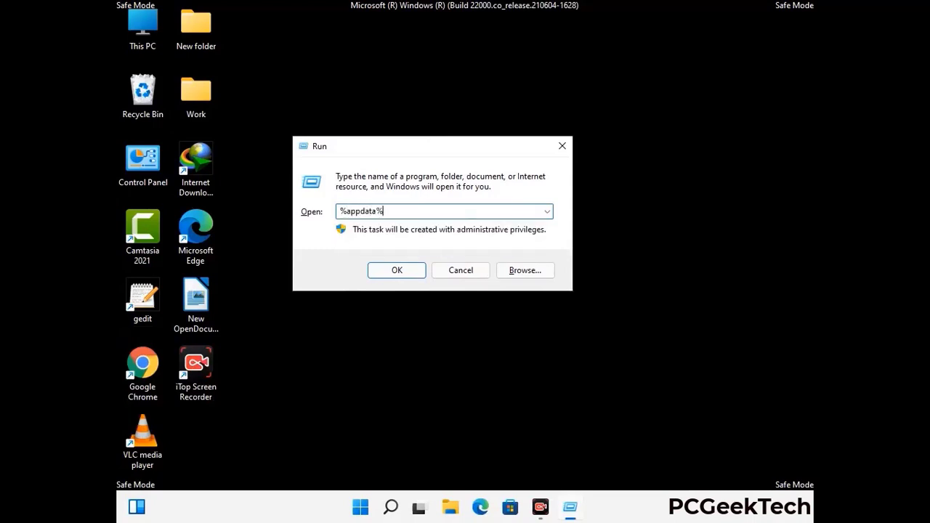
key("Return")
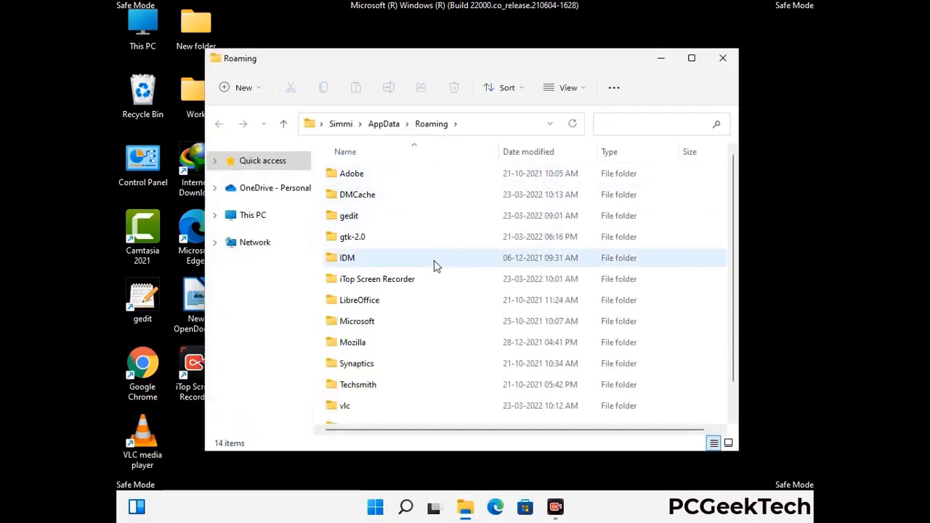
- Delete the Zoom folder from the AppData Roaming folder and close the window
scroll(438, 262, "down", 1)
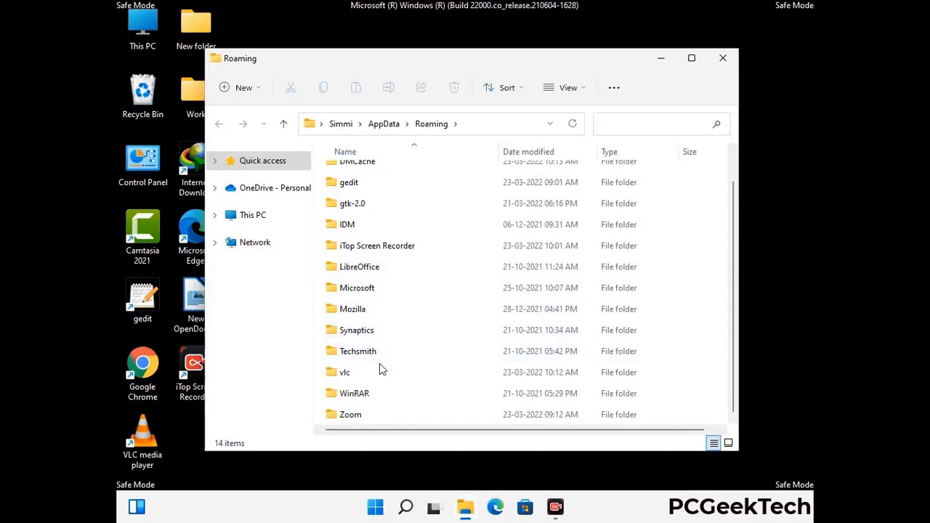
scroll(349, 210, "up", 1)
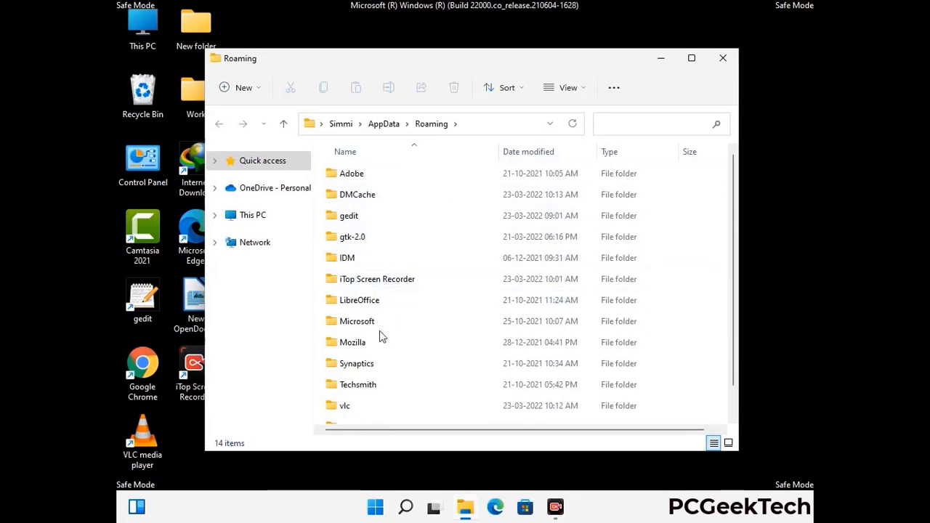
scroll(380, 340, "down", 1)
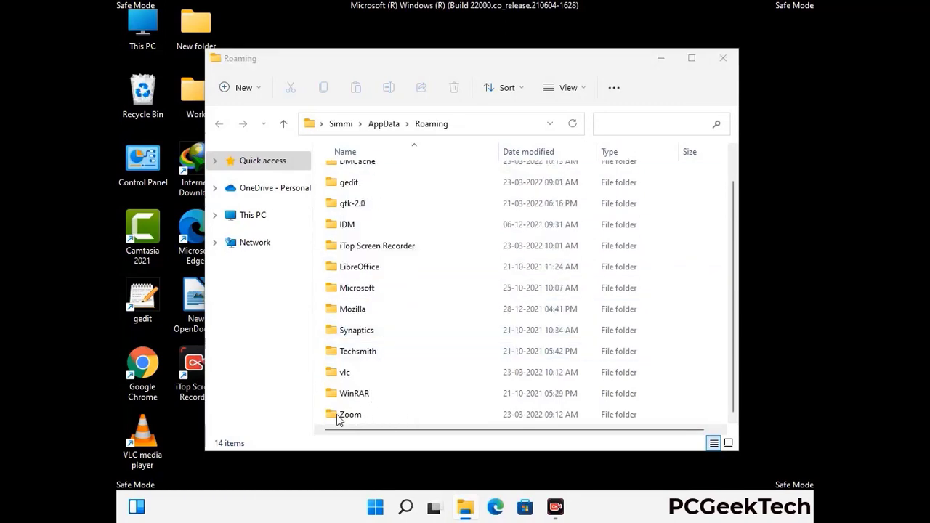
left_click(521, 412)
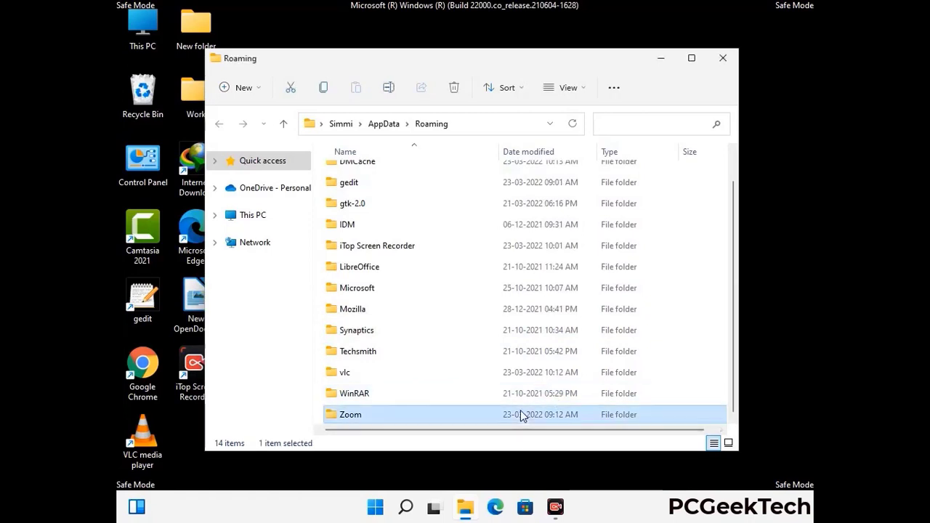
left_click(454, 88)
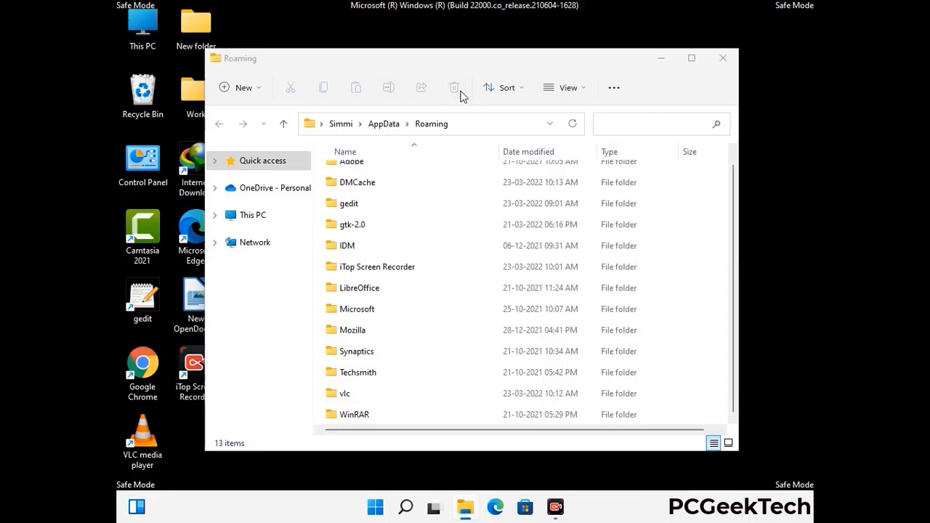
left_click(722, 64)
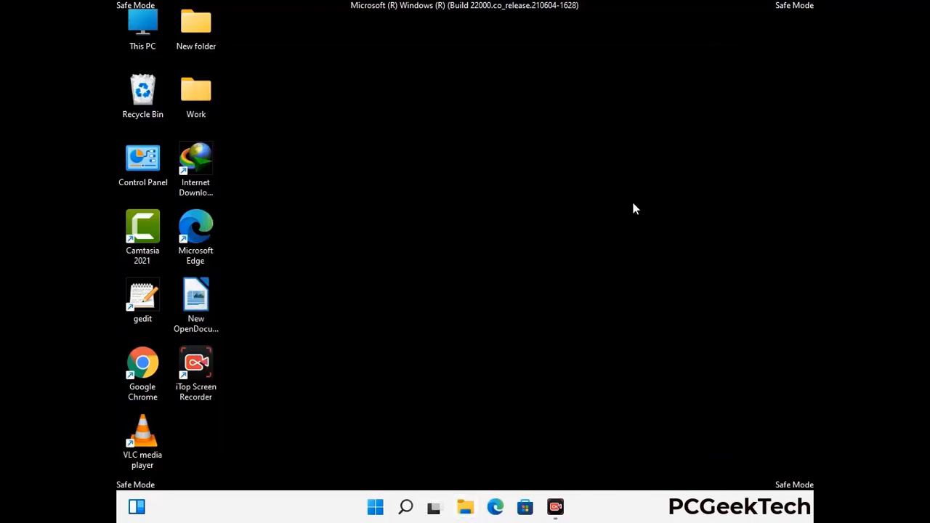
- Open the AppData Local folder by running %LocalAppData%
key("super+r")
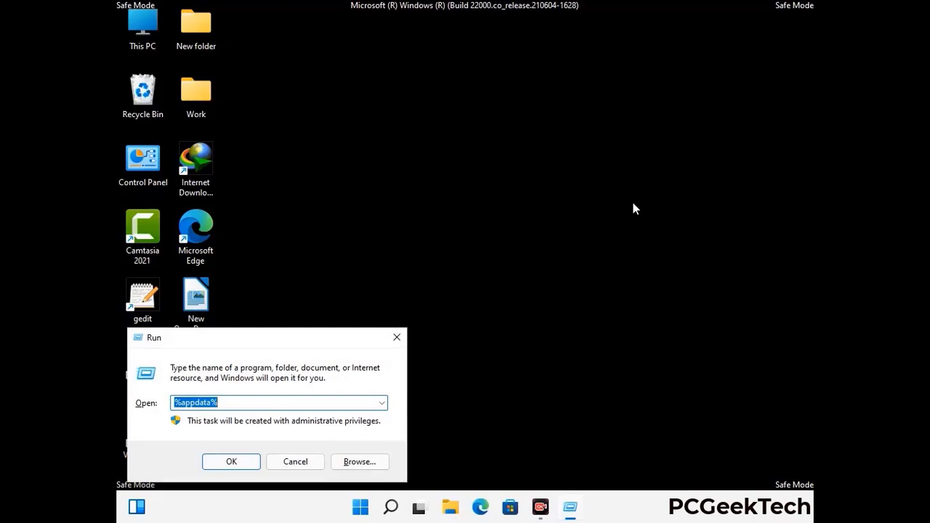
left_click_drag(292, 347, 488, 184)
type("%Local")
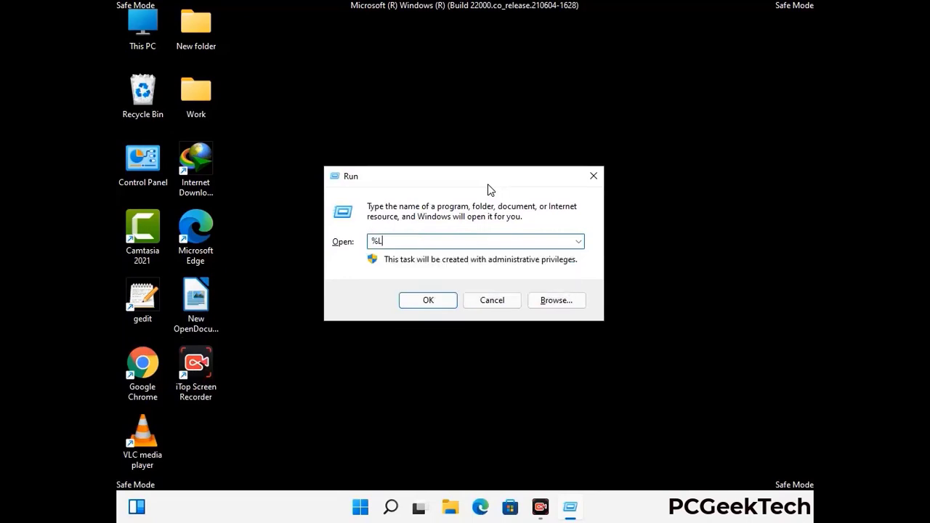
type("App")
key("Return")
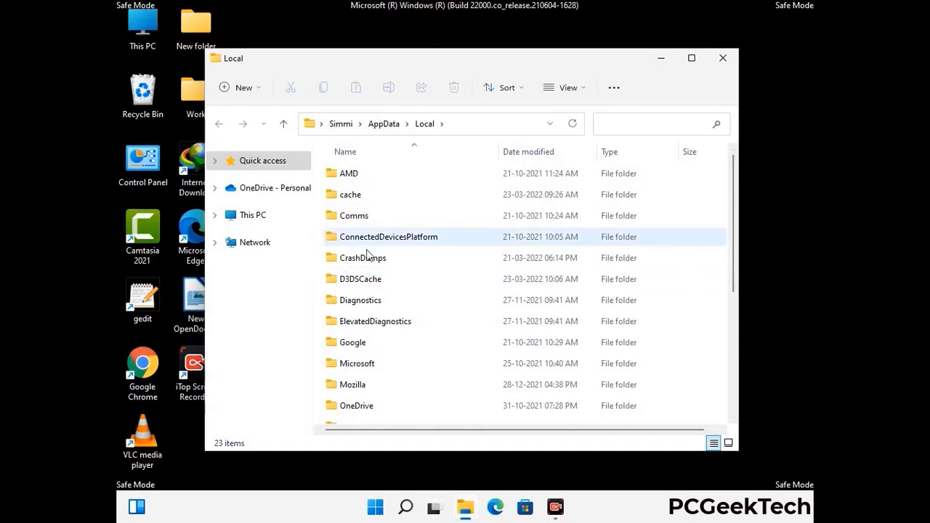
- Delete the Mozilla folder from the AppData Local folder and close the window
scroll(390, 326, "down", 1)
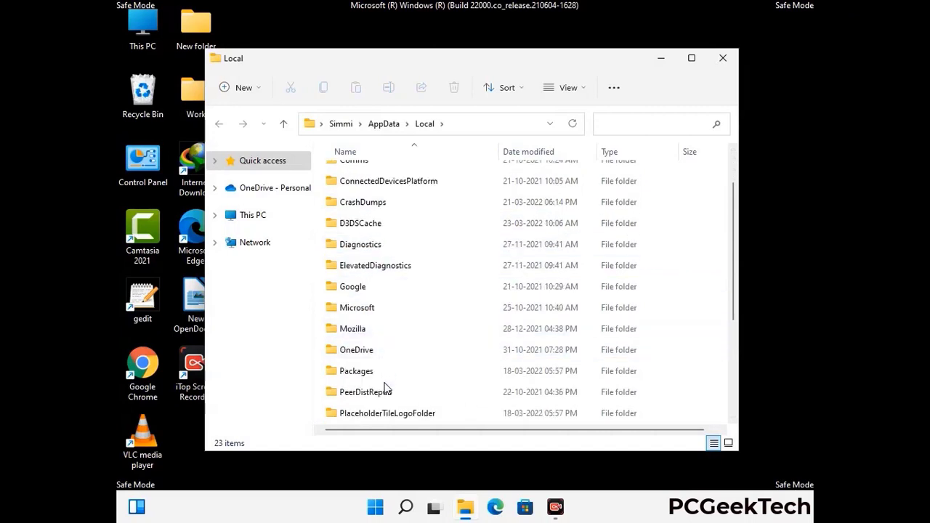
left_click(360, 332)
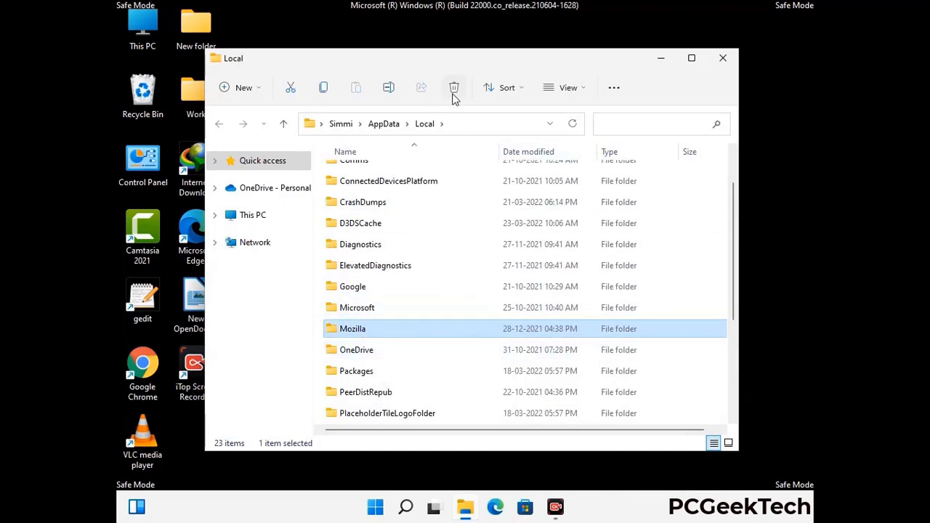
left_click(453, 90)
left_click(454, 91)
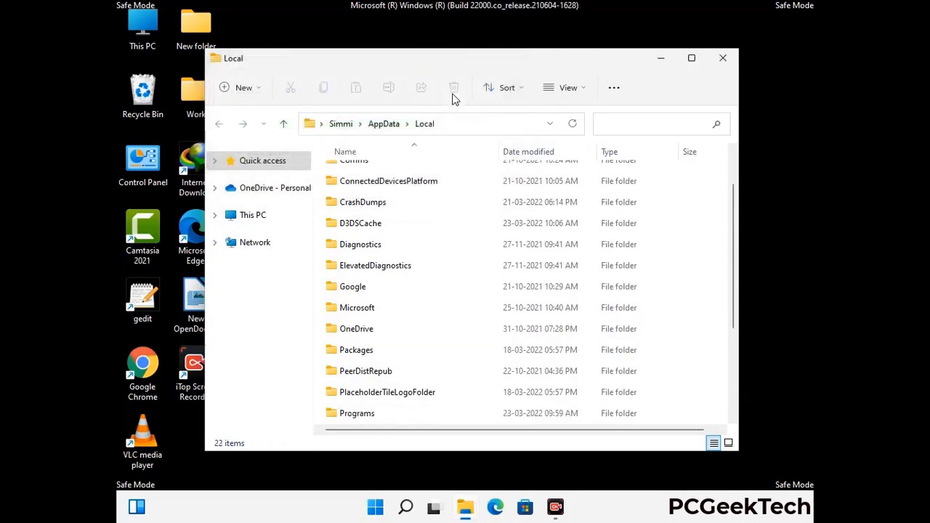
left_click(724, 66)
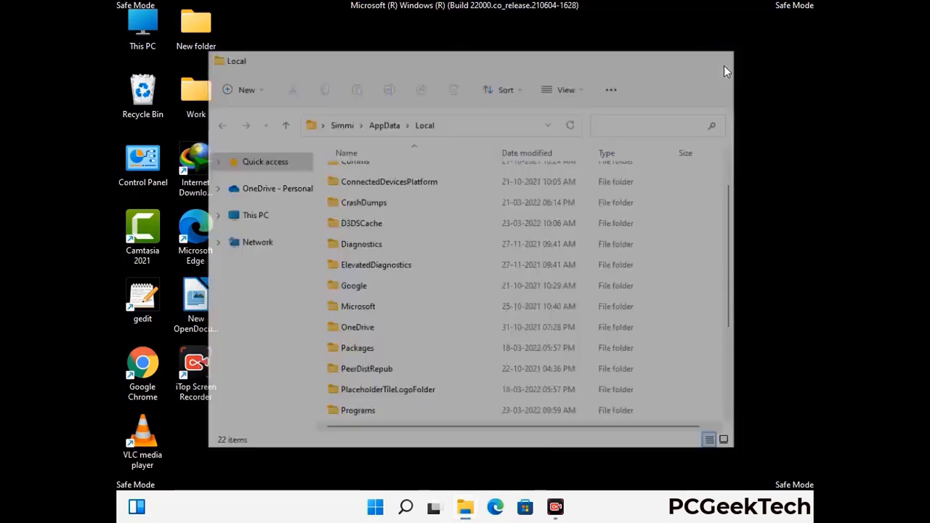
- Open the ProgramData folder by running %ProgramData%
key("super+r")
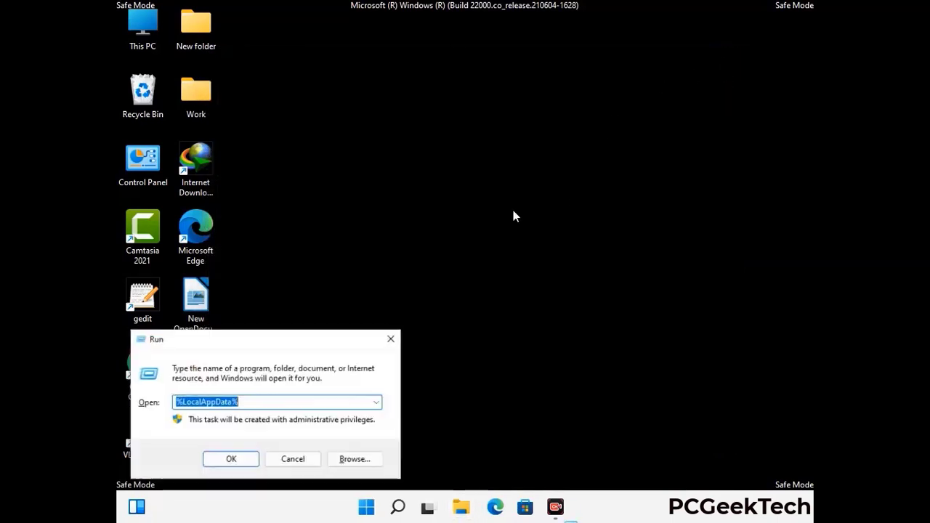
left_click_drag(236, 344, 425, 190)
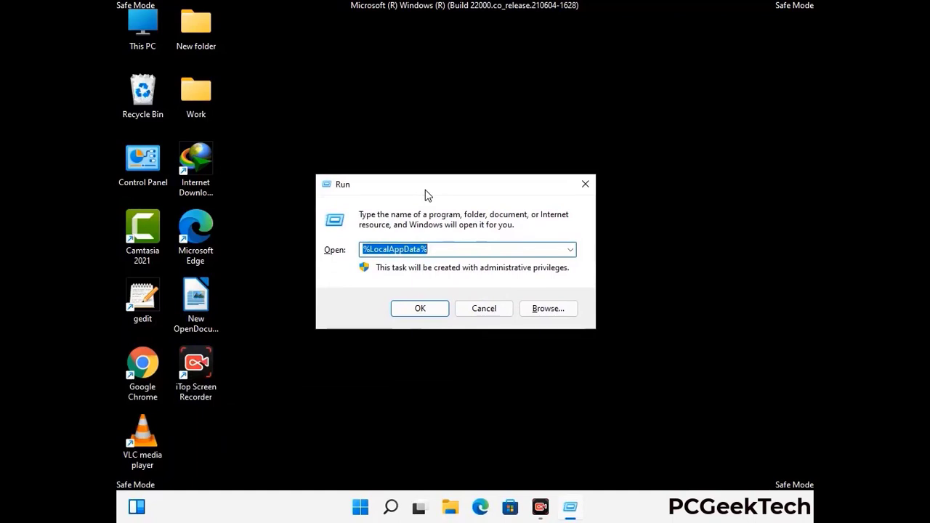
type("%")
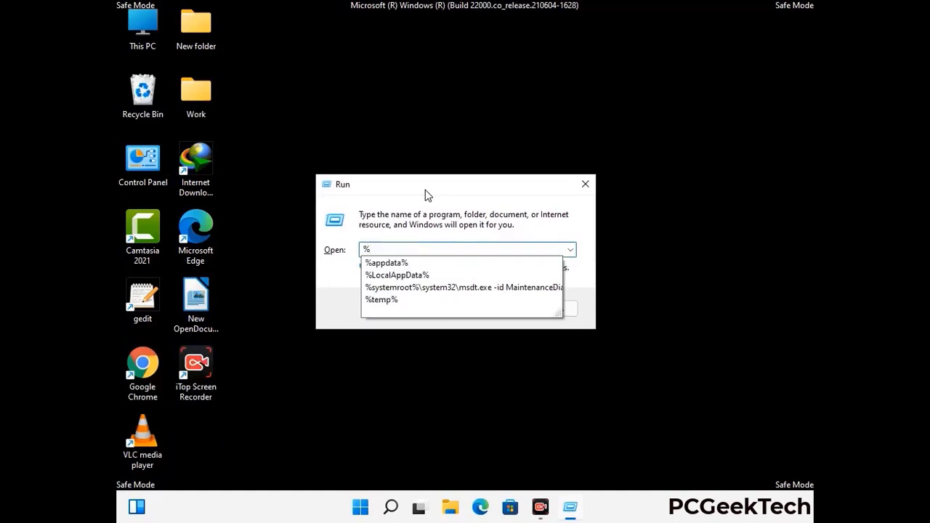
type("ProgramData%")
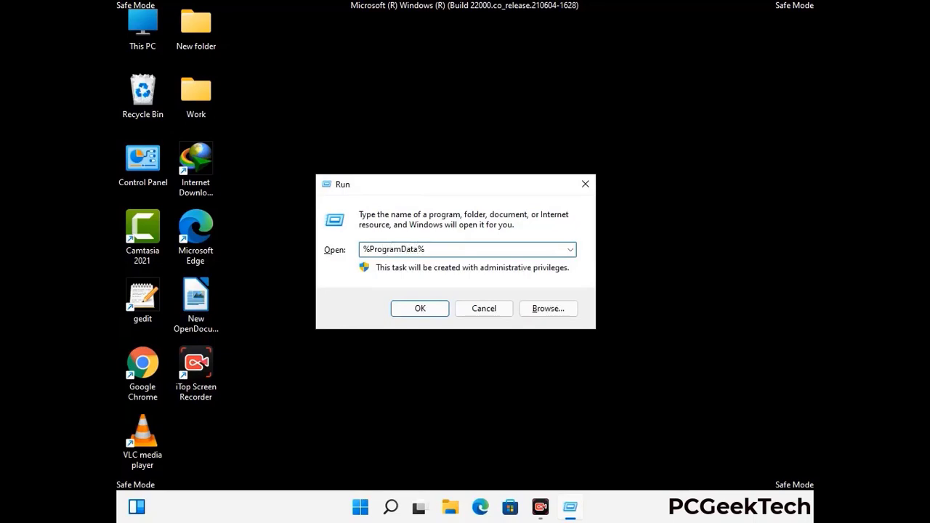
key("Return")
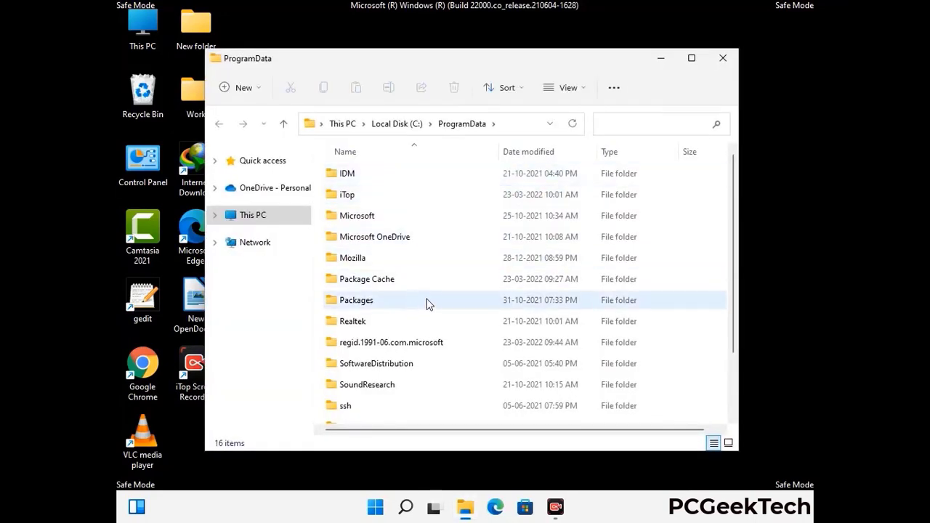
- Delete the Mozilla folder from the ProgramData folder and close the window
scroll(427, 308, "down", 1)
scroll(425, 320, "down", 1)
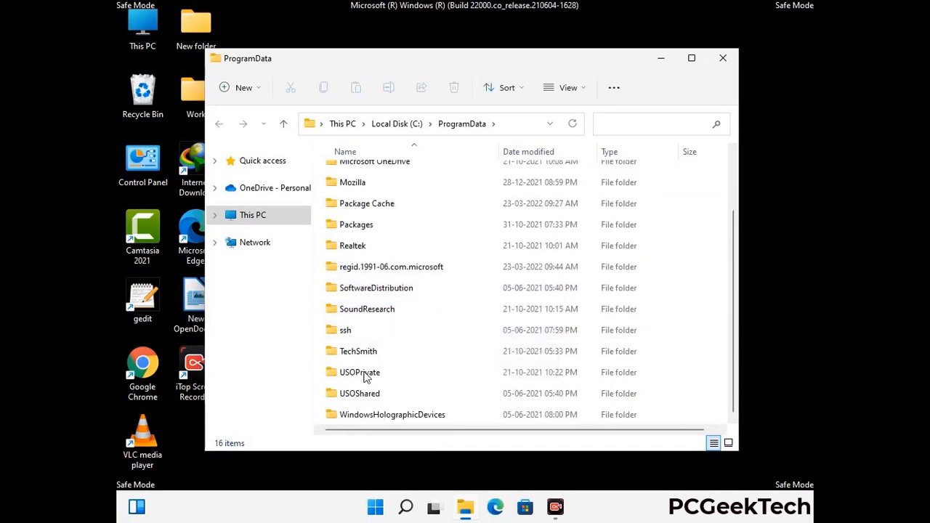
left_click(364, 182)
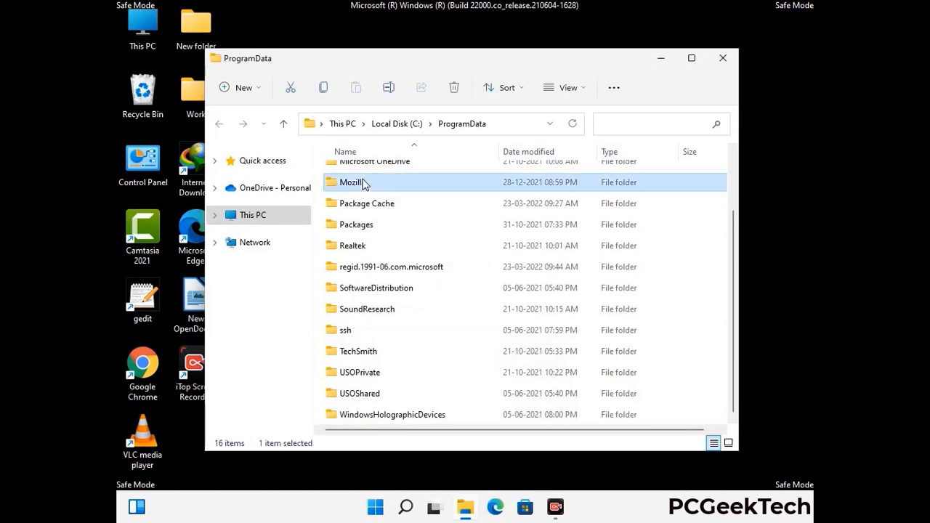
left_click(455, 88)
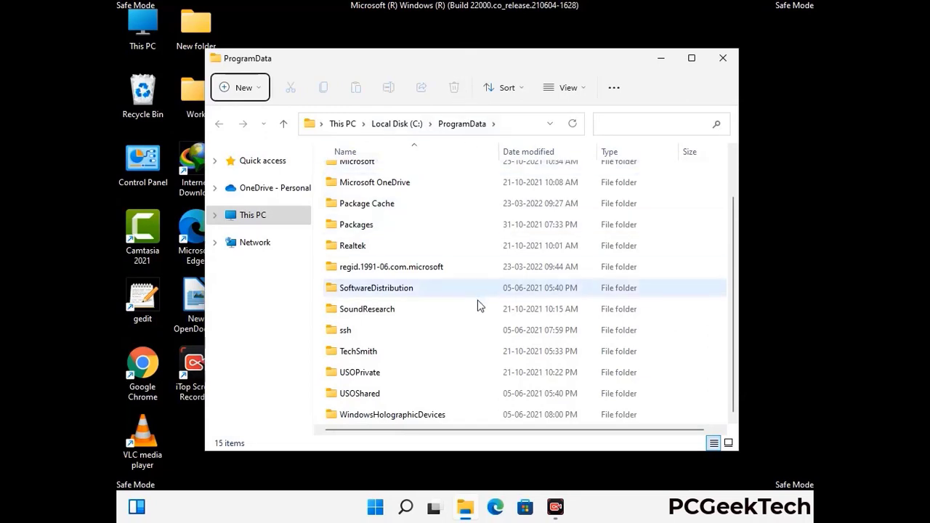
scroll(479, 307, "up", 1)
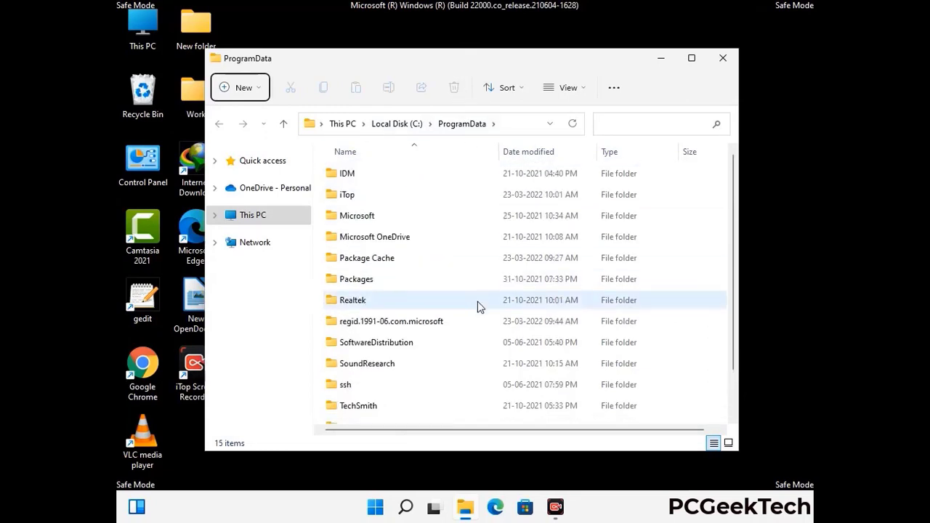
left_click(731, 61)
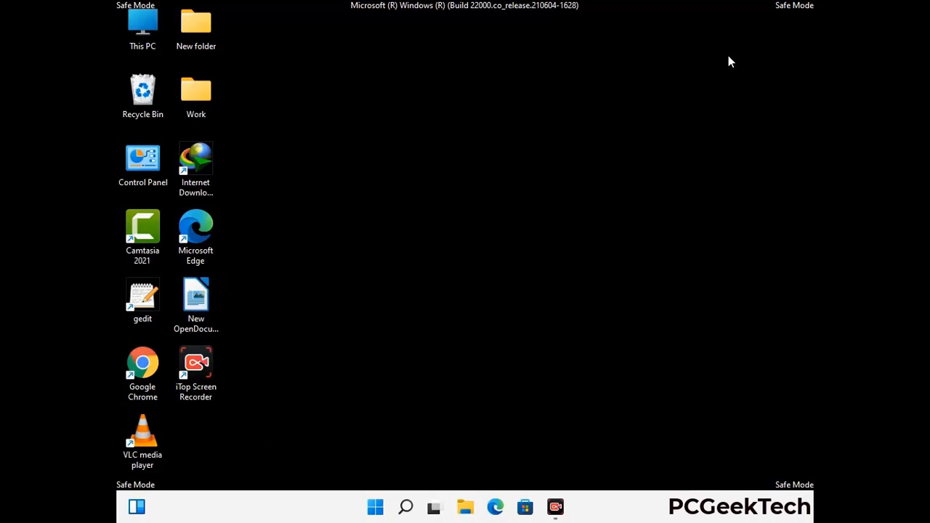
- Open the Windows folder by running %WinDir%
key("super+r")
left_click_drag(304, 336, 483, 184)
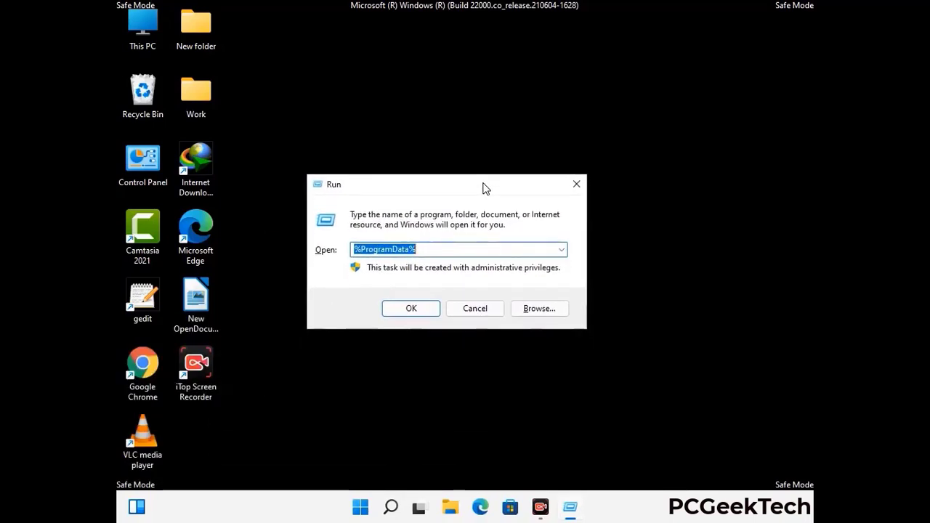
type("%Wi")
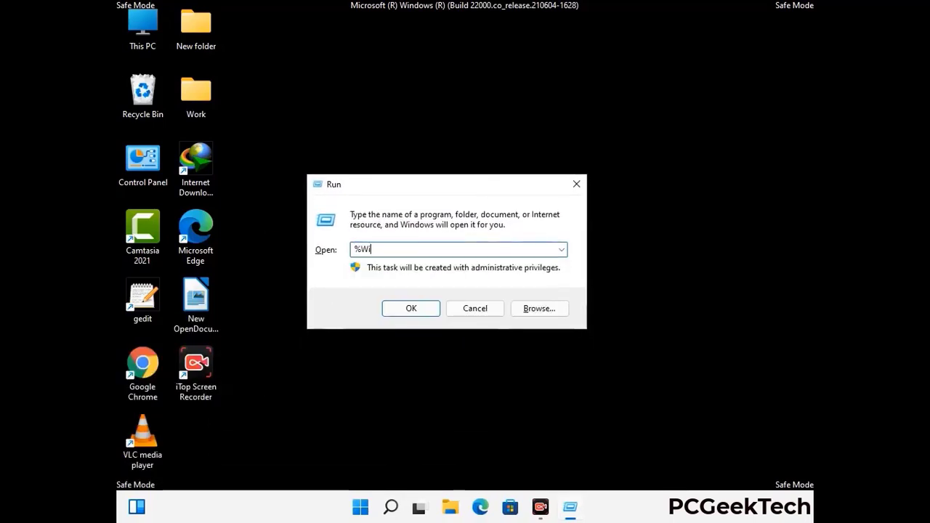
type("nDir%")
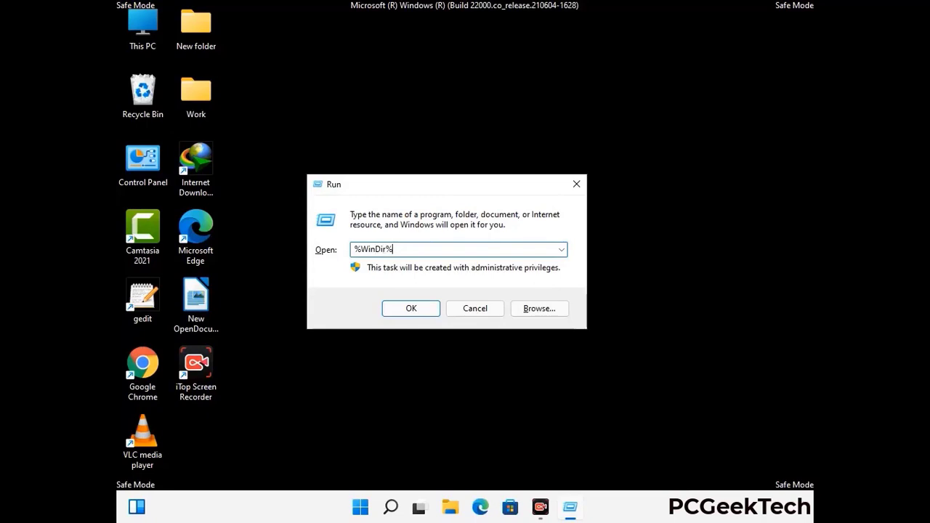
key("Return")
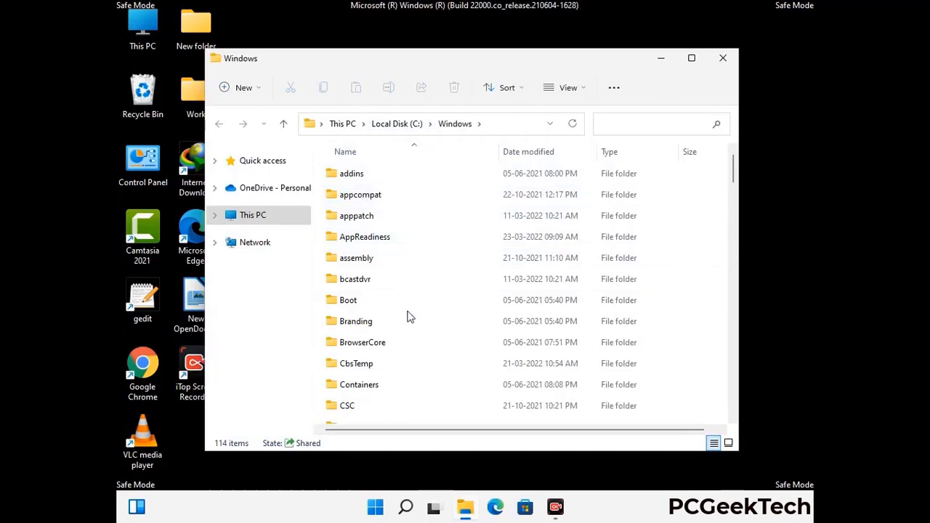
- Look through the folders and files in C:\Windows for suspicious entries
scroll(409, 321, "down", 1)
scroll(409, 322, "down", 2)
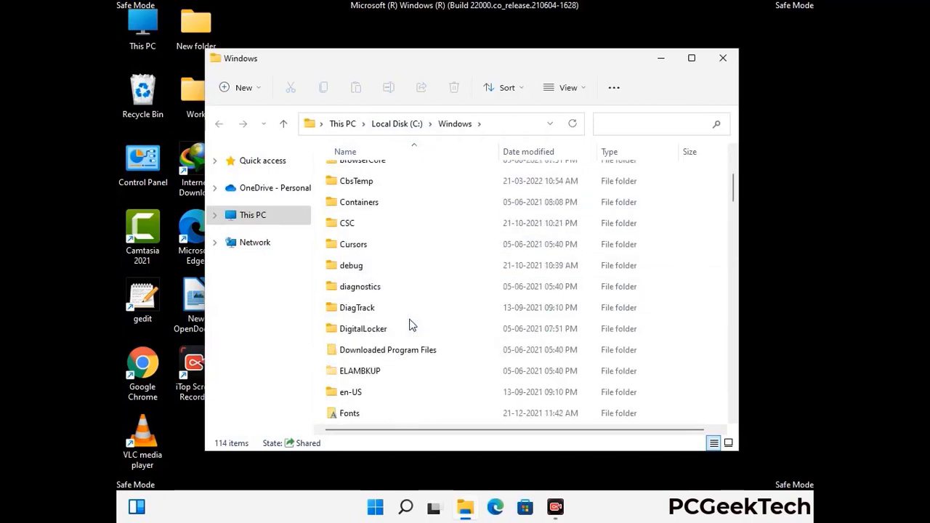
scroll(410, 325, "down", 1)
scroll(409, 327, "down", 5)
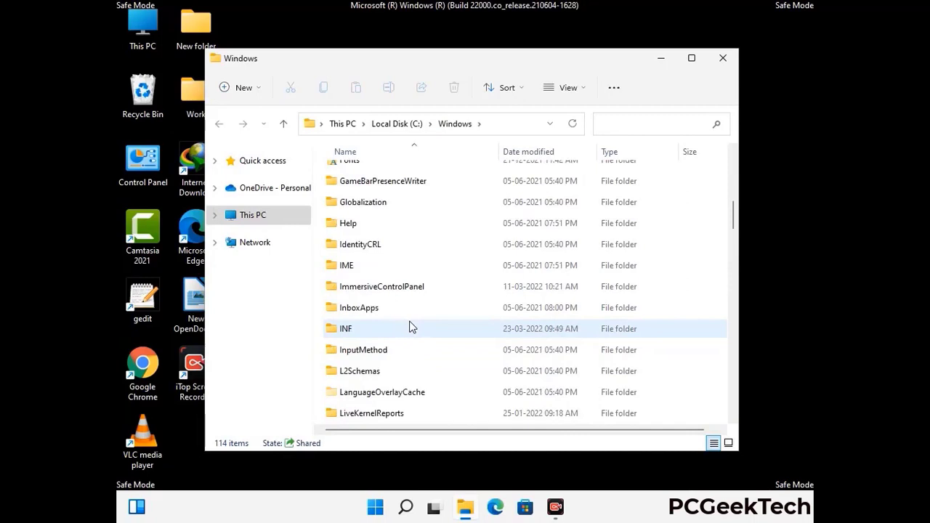
scroll(410, 328, "down", 4)
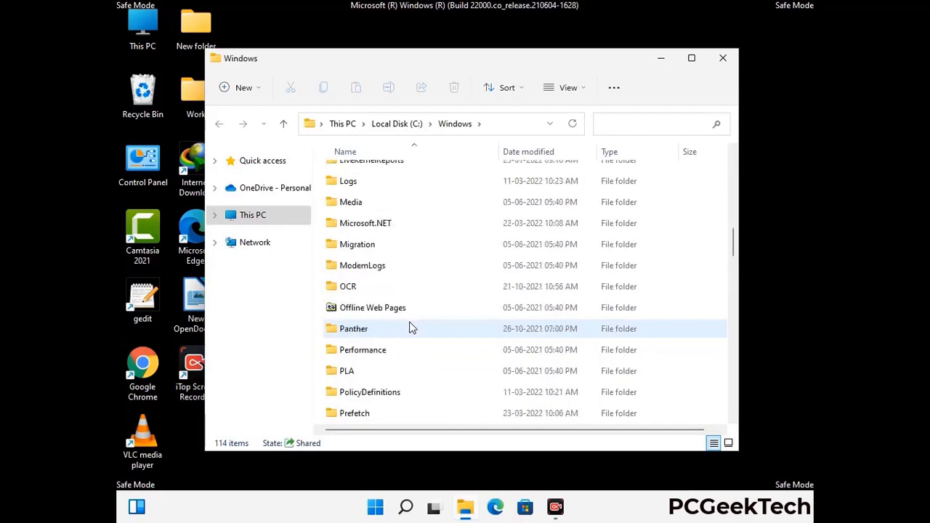
scroll(409, 328, "down", 6)
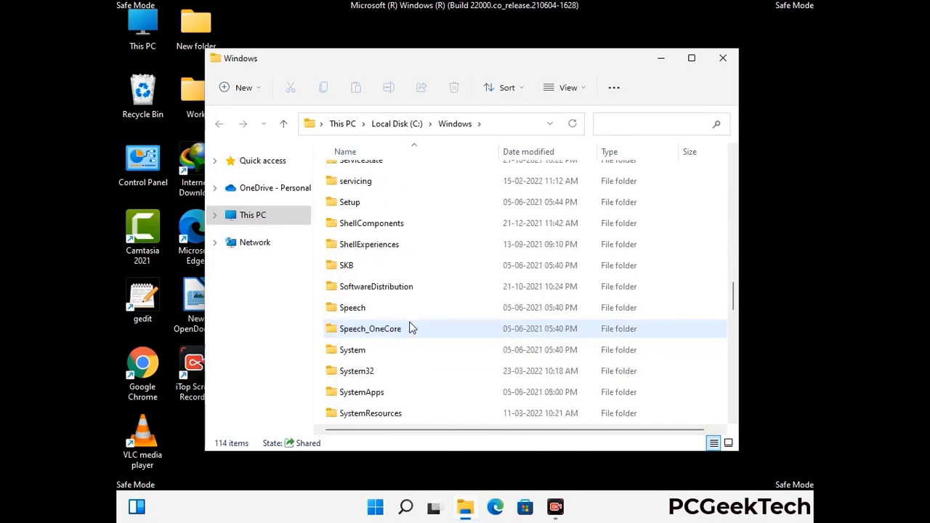
scroll(409, 328, "down", 7)
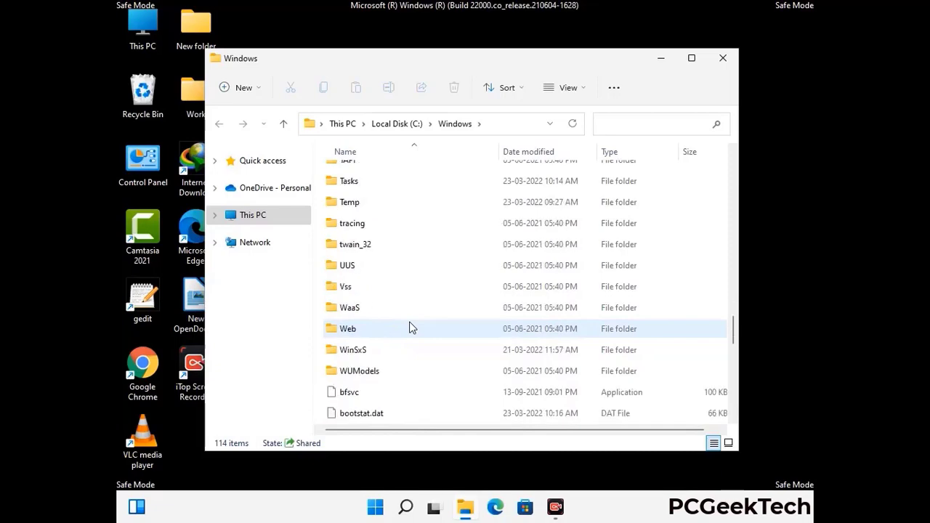
scroll(409, 328, "down", 8)
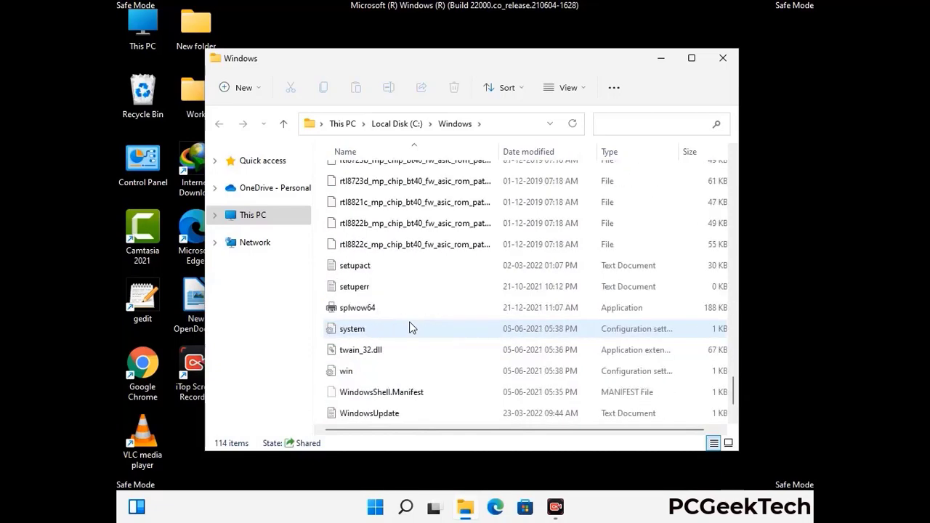
scroll(409, 329, "up", 12)
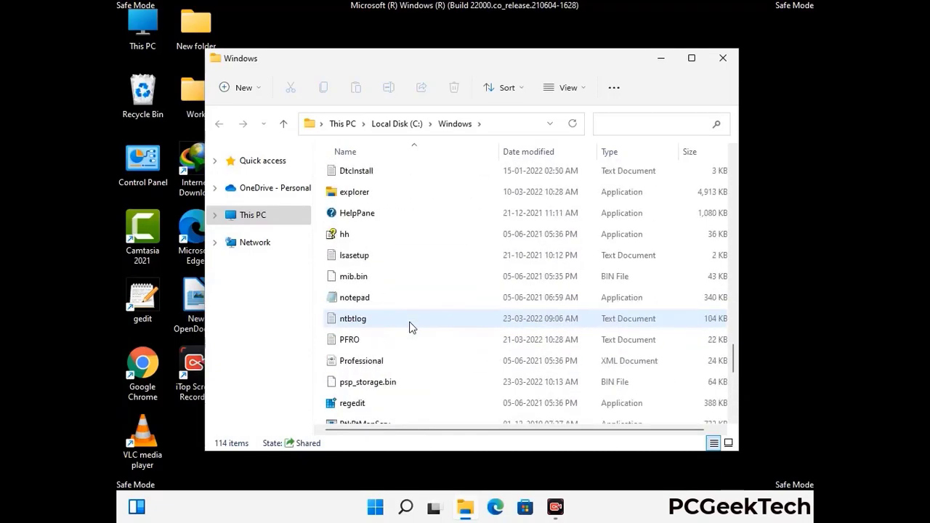
scroll(409, 327, "up", 3)
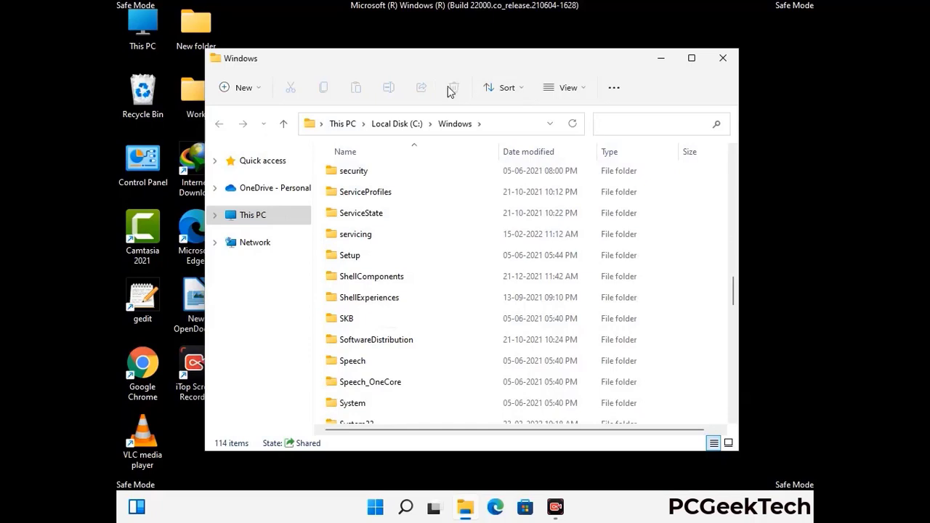
- Close the Windows folder and open the user's Temp folder by running %temp%
left_click(729, 61)
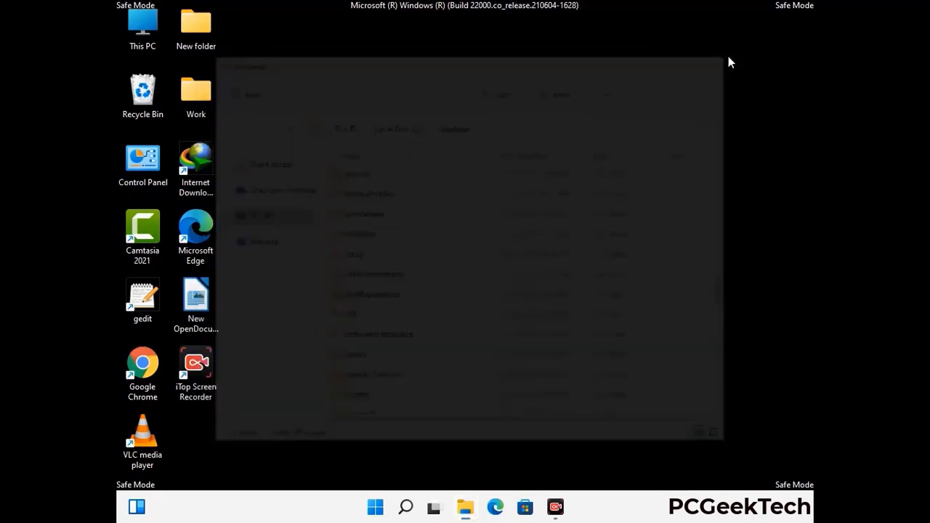
key("super+r")
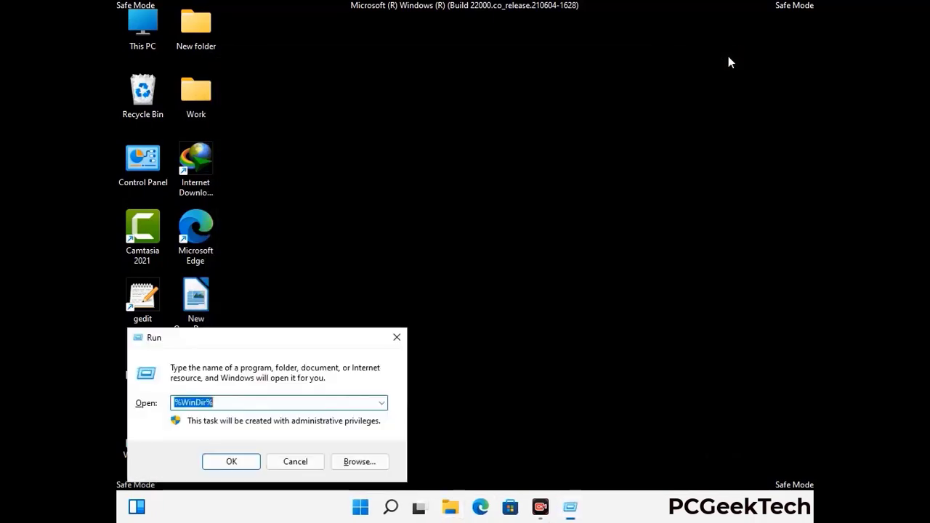
left_click_drag(307, 342, 527, 124)
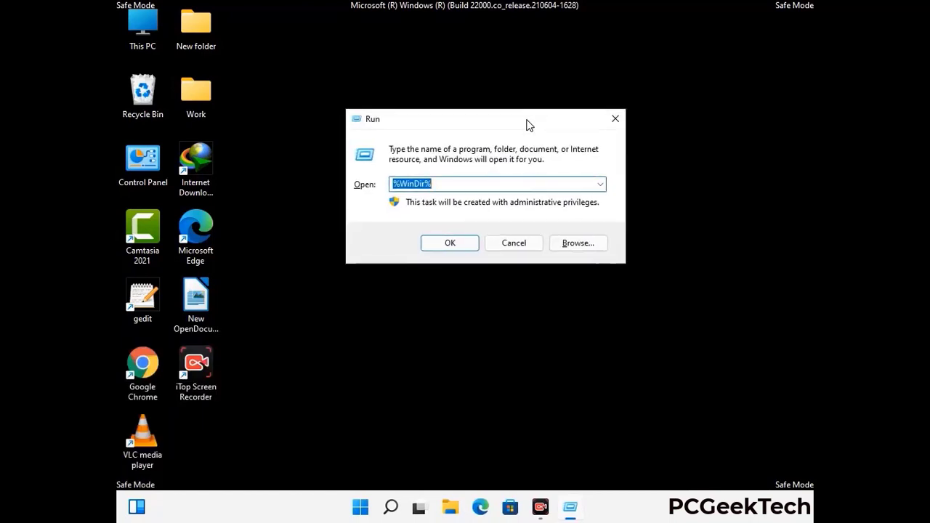
type("%temp%")
left_click(528, 125)
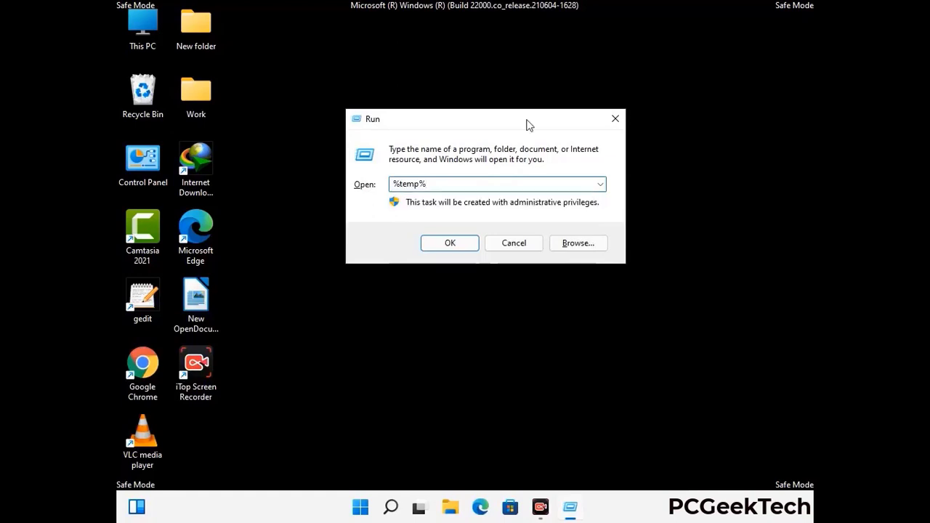
left_click(465, 242)
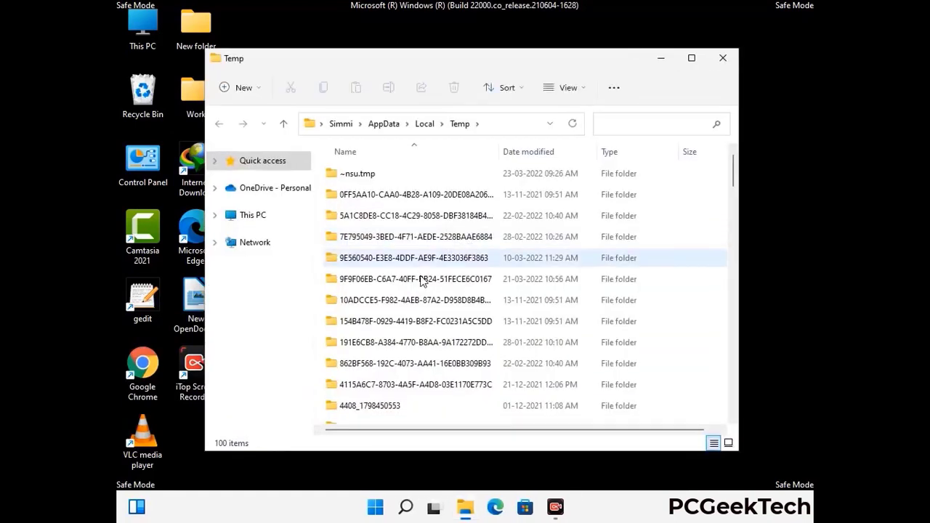
- Delete all items from the user's AppData\Local\Temp folder and close the window
left_click(423, 281)
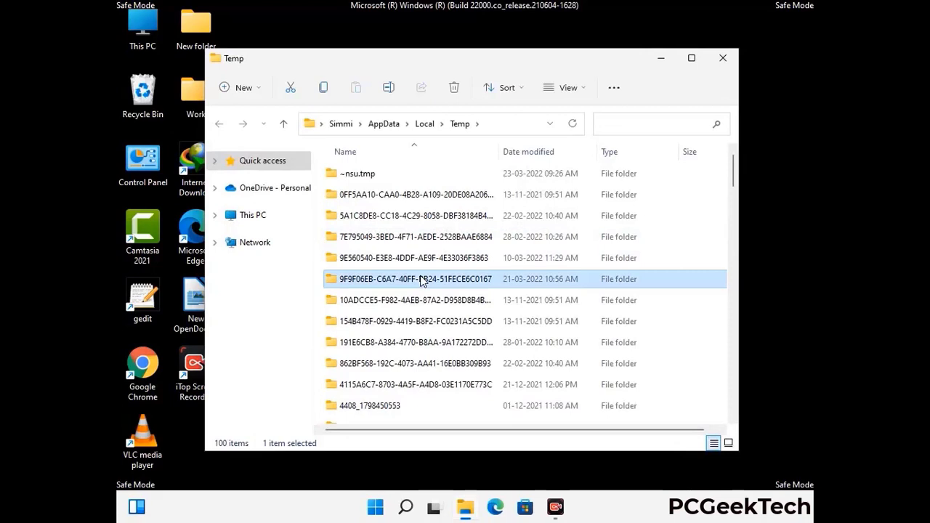
key("ctrl+a")
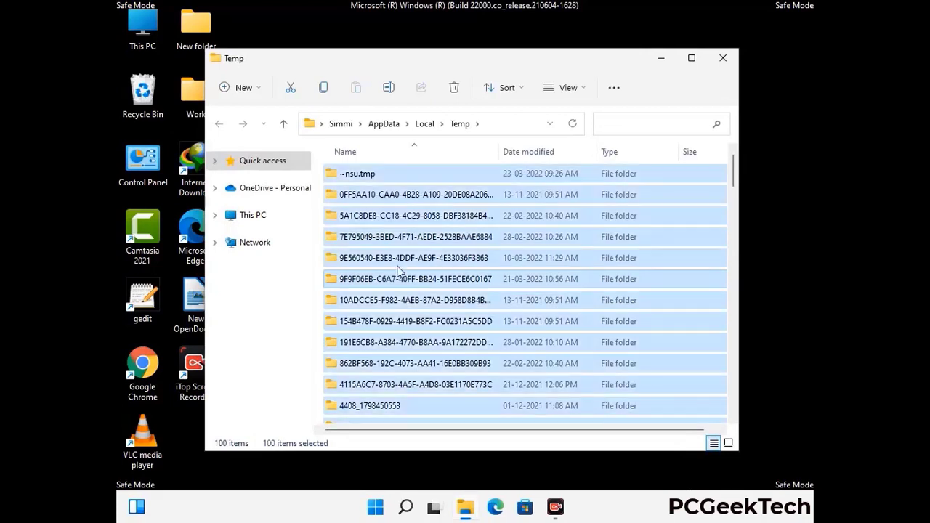
left_click(456, 87)
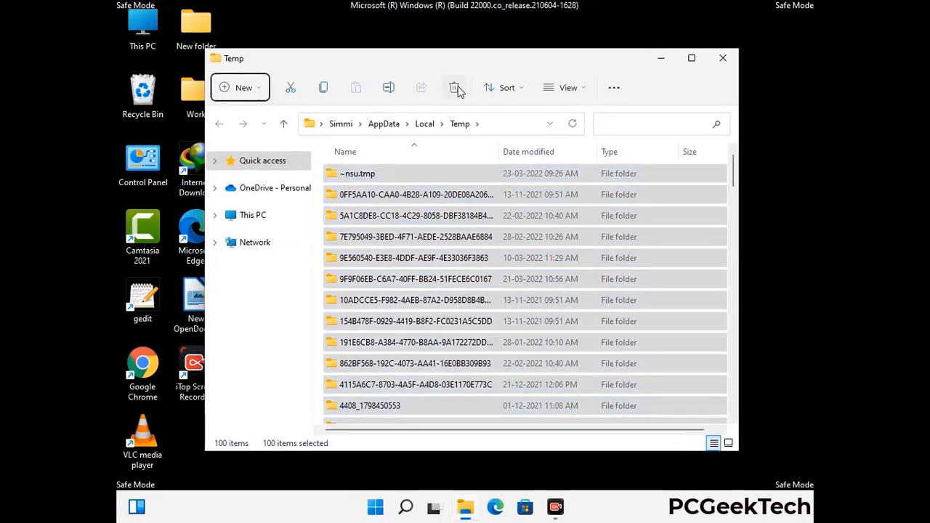
left_click(722, 58)
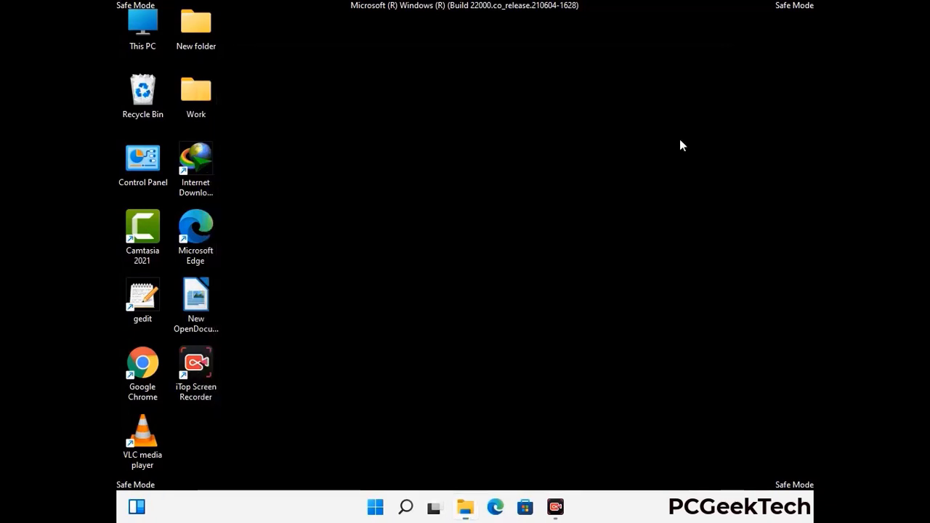
- Open the C:\Windows\Temp folder by running temp
key("super+r")
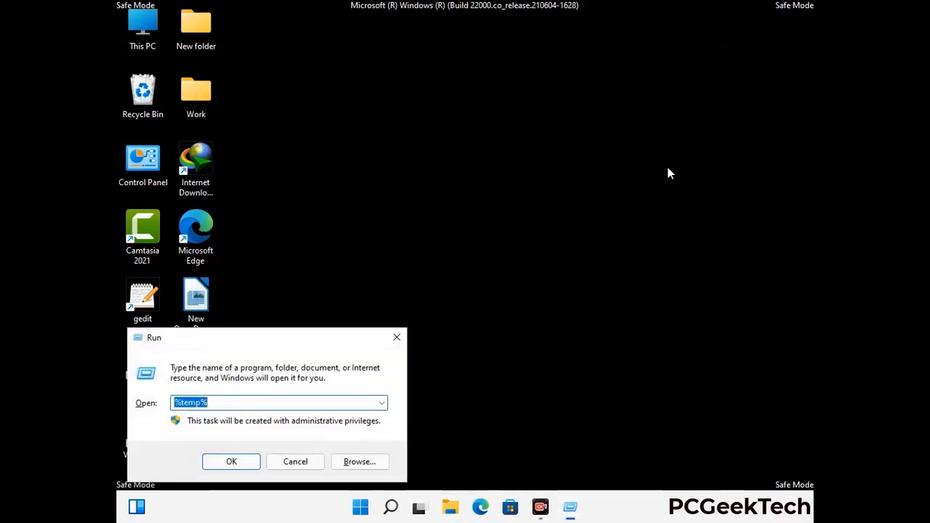
left_click_drag(317, 337, 531, 136)
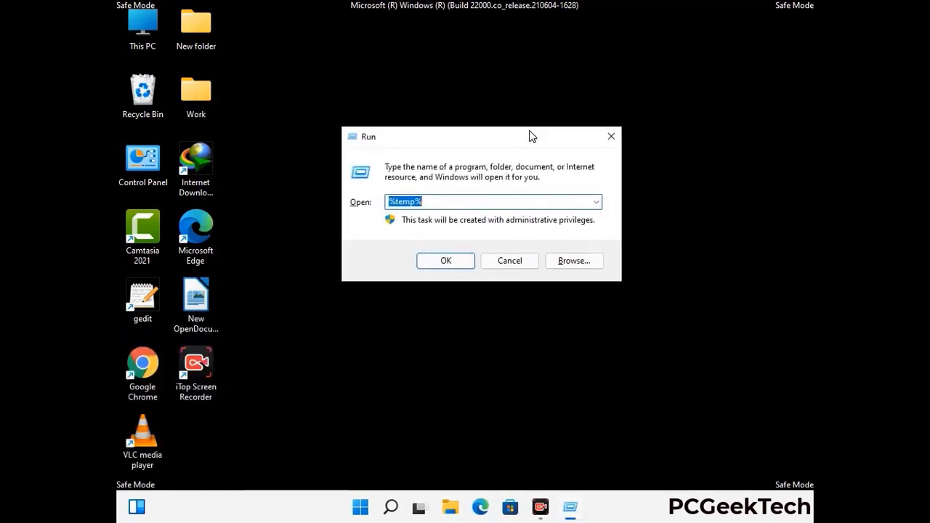
type("temp")
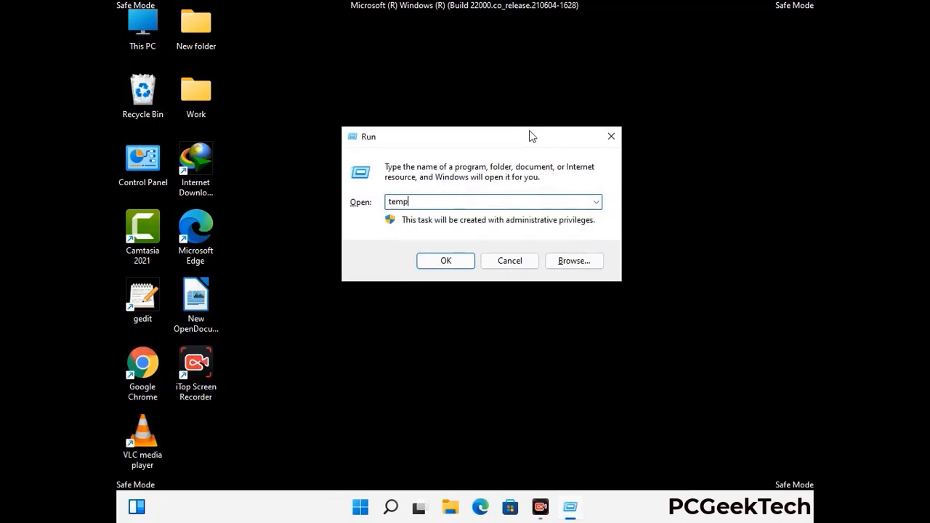
key("Return")
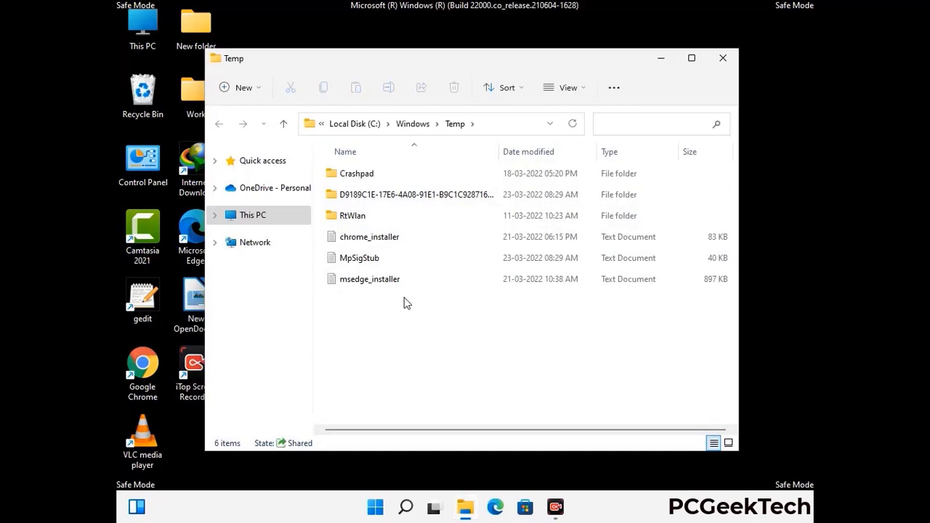
- Delete all files and folders from C:\Windows\Temp and close the window
key("ctrl+a")
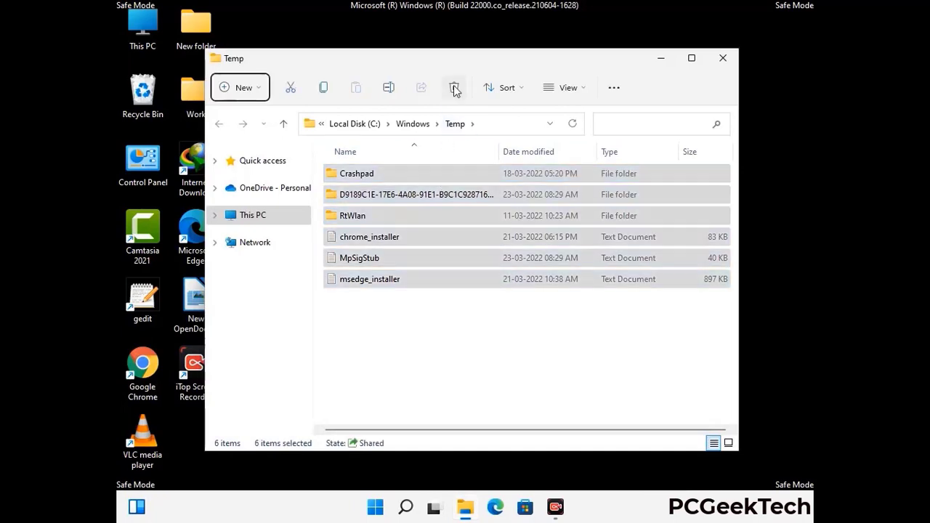
left_click(454, 86)
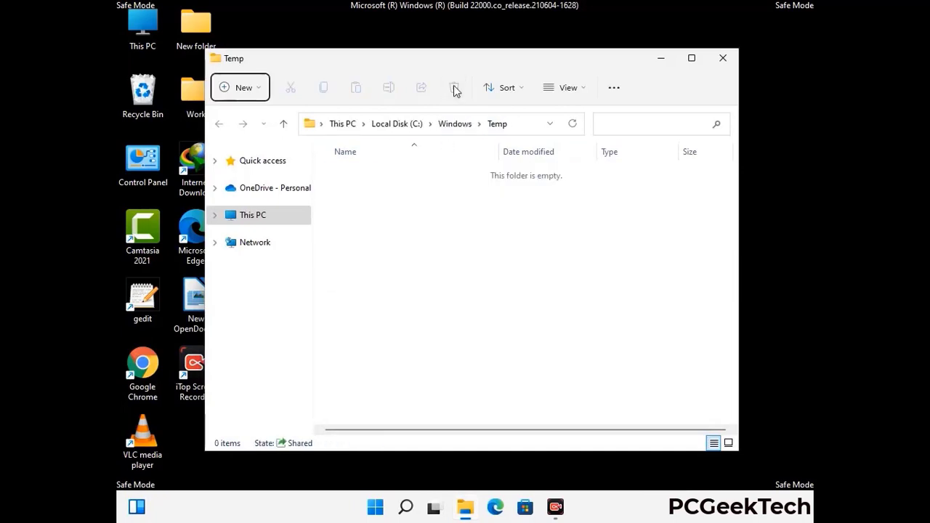
left_click(725, 61)
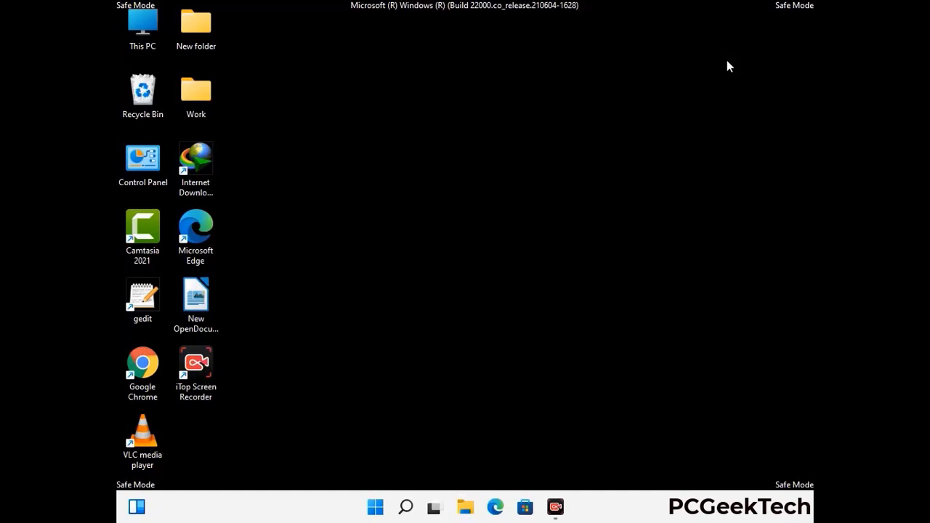
- Open the Registry Editor by running regedit
key("super+r")
left_click_drag(282, 337, 484, 116)
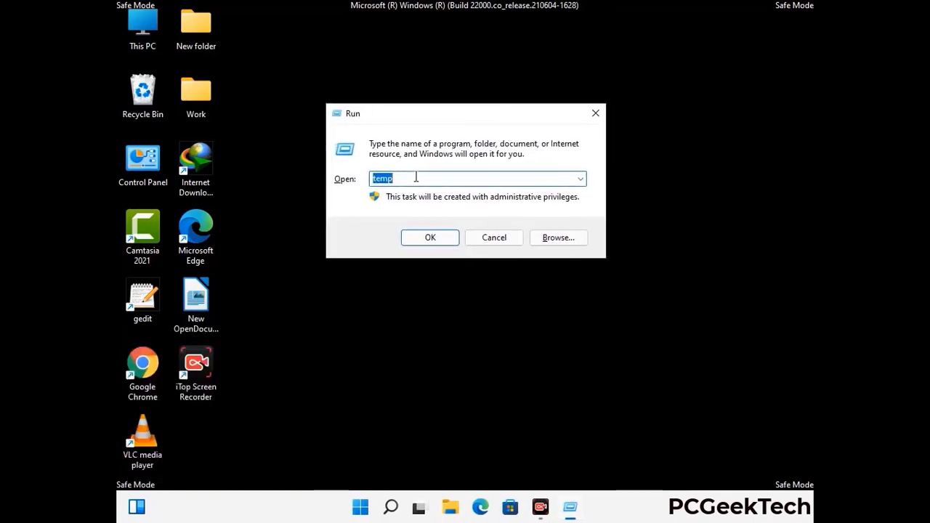
type("regedit")
key("Return")
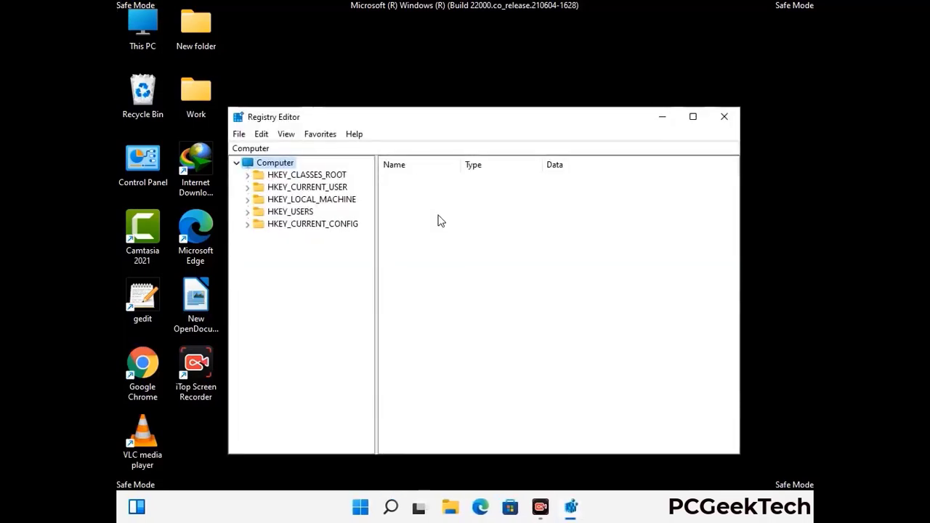
- Expand the registry tree down to HKEY_CURRENT_USER\Software\Microsoft
left_click(311, 200)
left_click(247, 186)
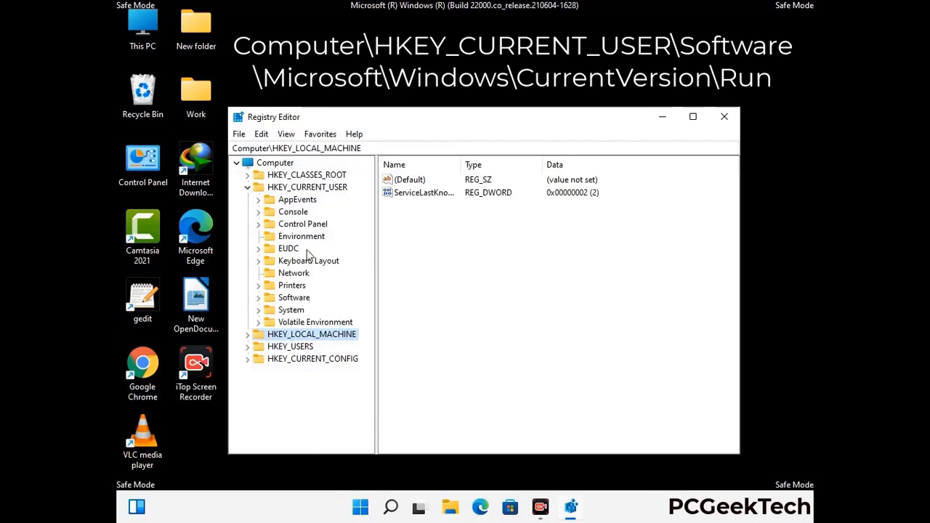
left_click(291, 301)
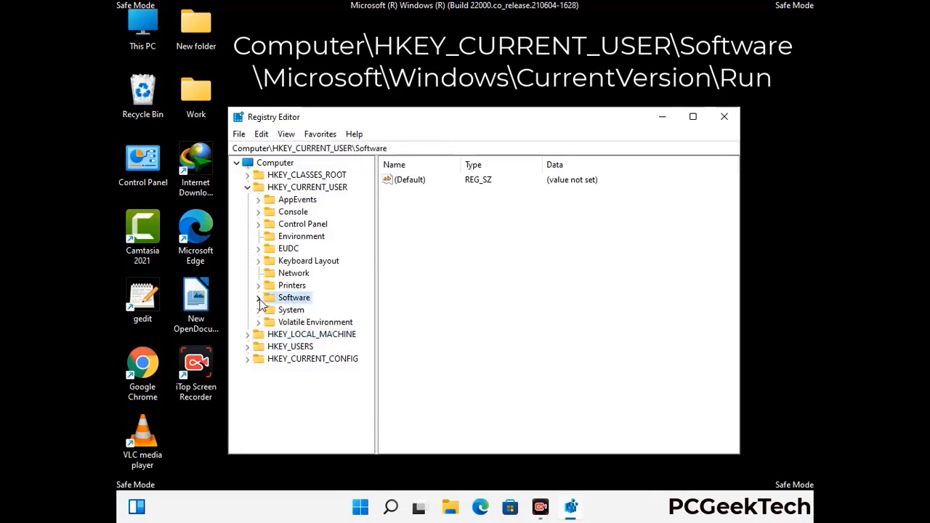
left_click(257, 300)
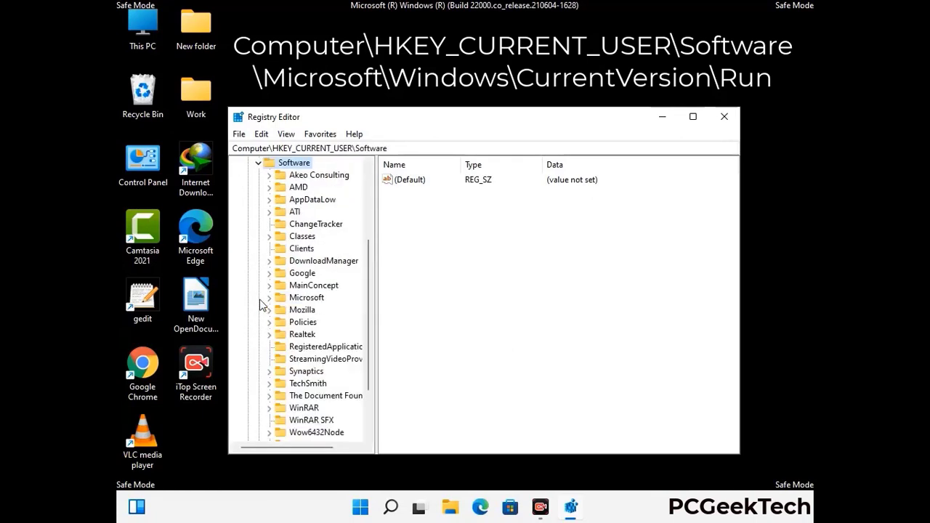
double_click(304, 299)
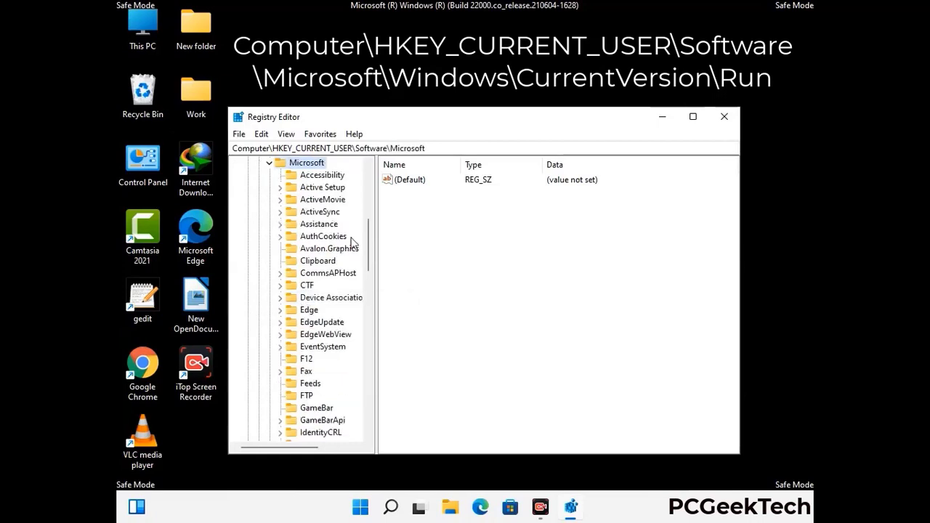
- Expand the Windows key under Microsoft and its CurrentVersion subkey
scroll(337, 318, "down", 2)
scroll(337, 317, "down", 2)
scroll(336, 318, "down", 1)
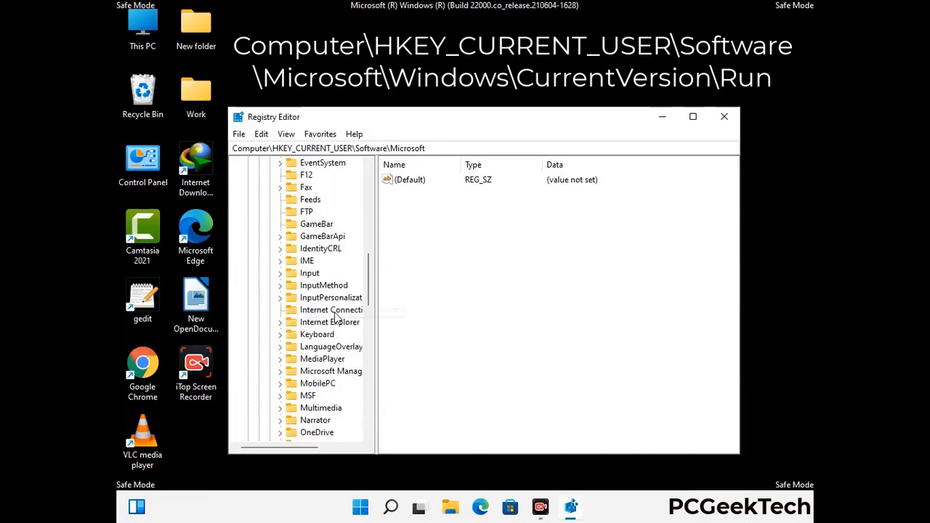
scroll(336, 318, "down", 2)
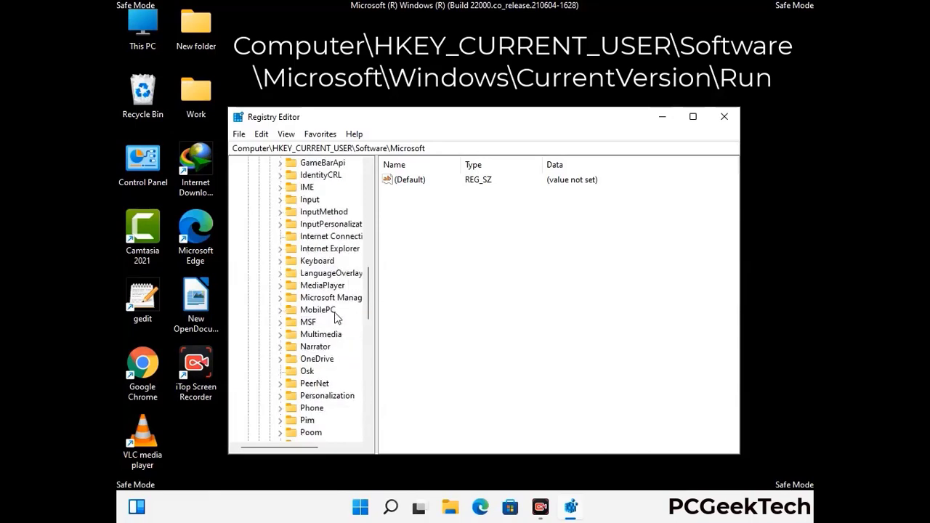
scroll(336, 317, "down", 7)
scroll(336, 317, "down", 3)
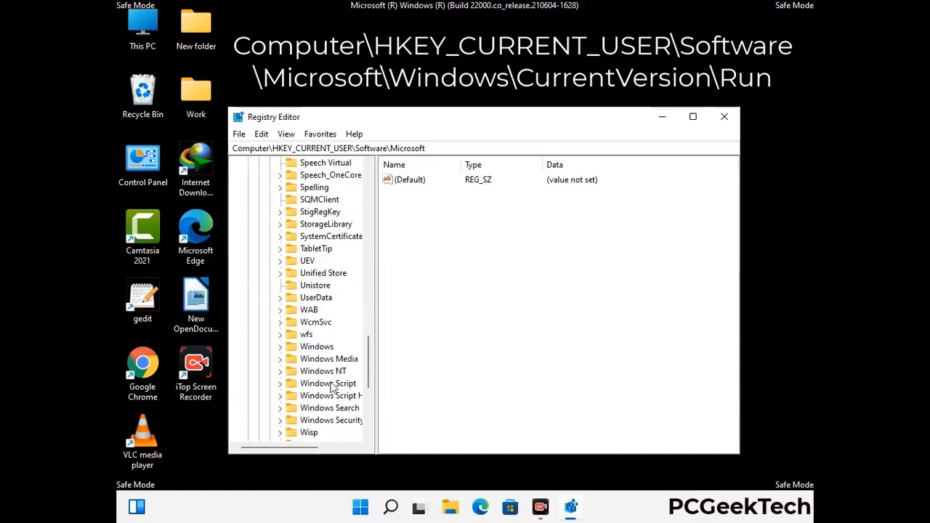
double_click(327, 347)
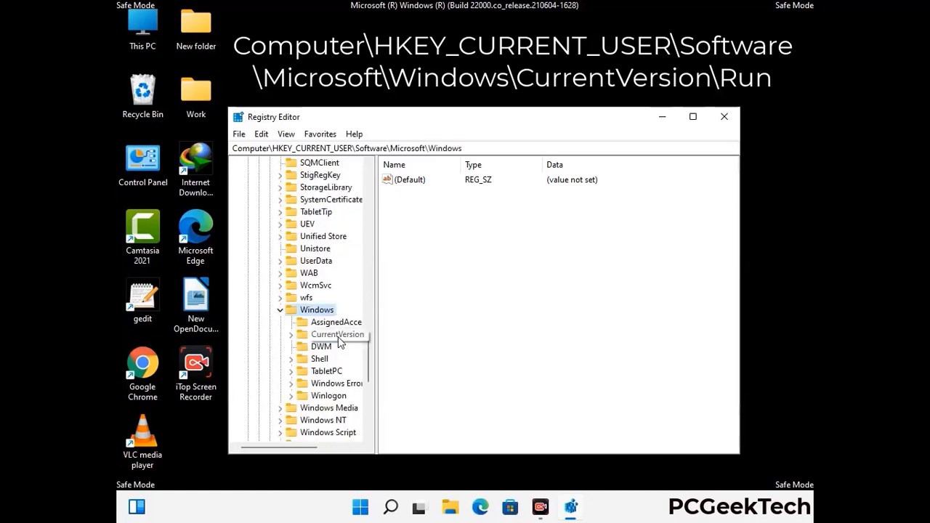
double_click(337, 336)
- Open the Run key under CurrentVersion to show its startup entries
scroll(336, 327, "down", 5)
scroll(333, 316, "down", 1)
scroll(333, 316, "down", 3)
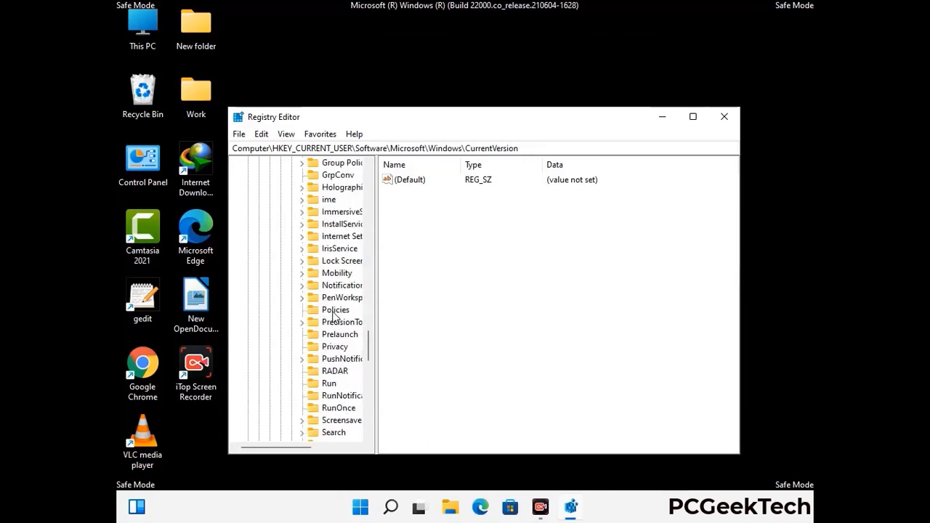
scroll(334, 316, "down", 1)
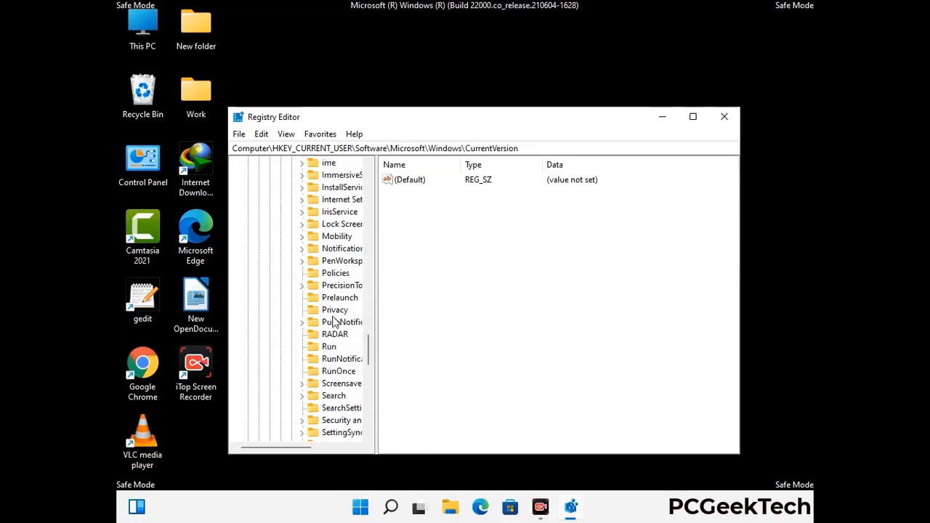
left_click(330, 348)
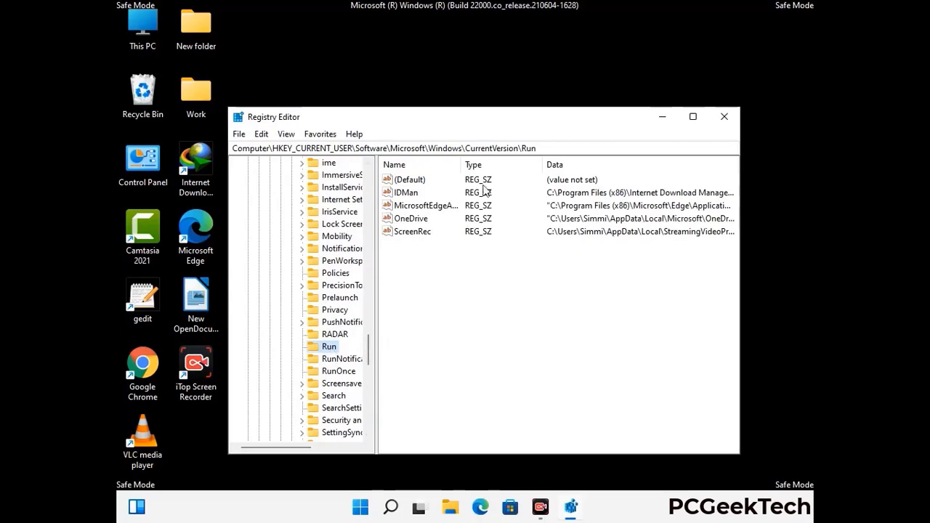
- Delete the ScreenRec value from the Run key and confirm the deletion
left_click(411, 233)
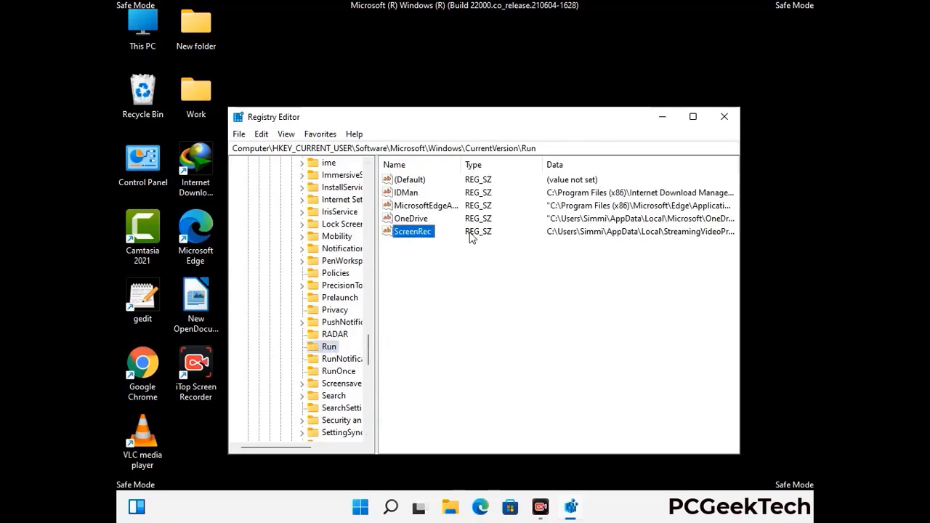
left_click(412, 232)
key("Return")
right_click(420, 237)
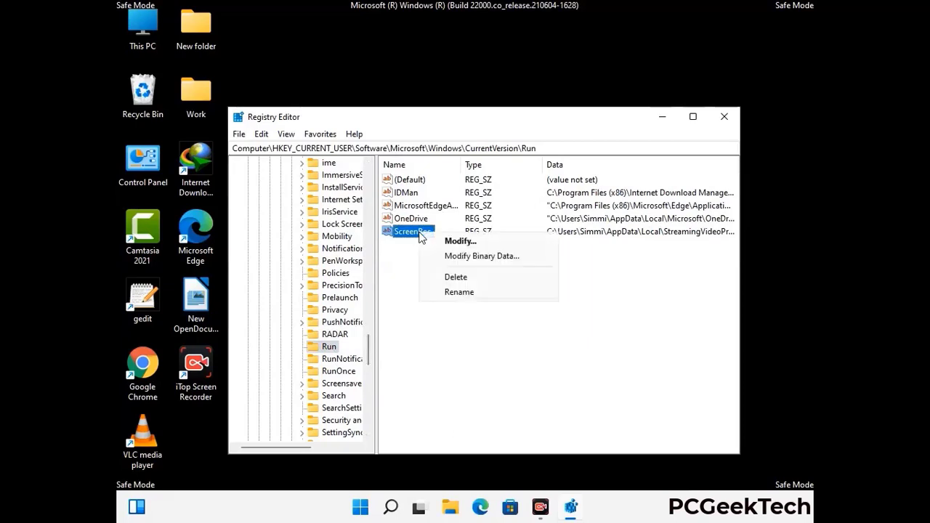
left_click(446, 277)
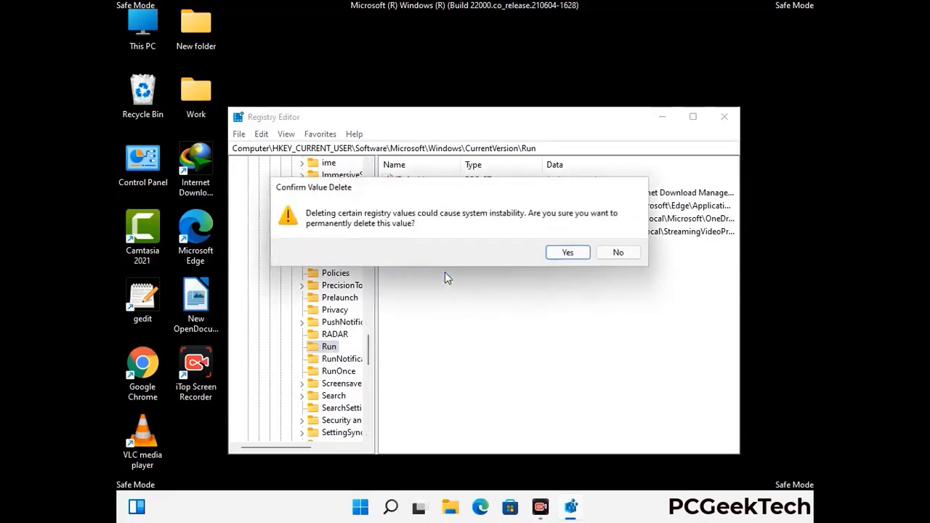
left_click(581, 254)
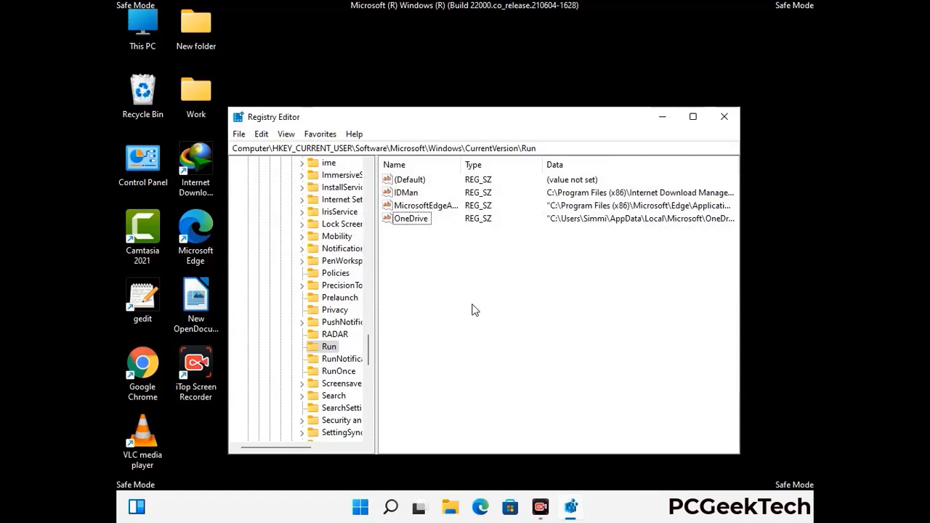
- Search the registry keys, values and data for "Virus Name", cancel the search and close the Registry Editor
key("ctrl+f")
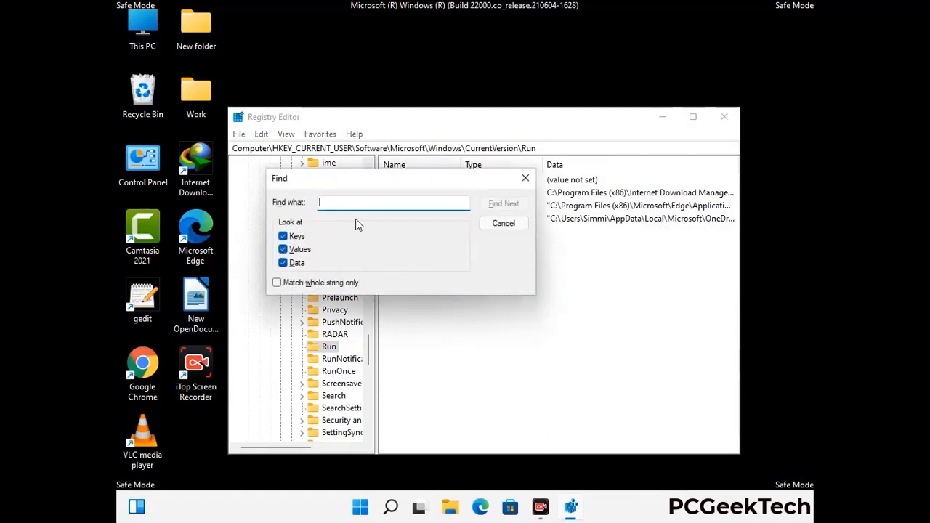
type("Virus Name")
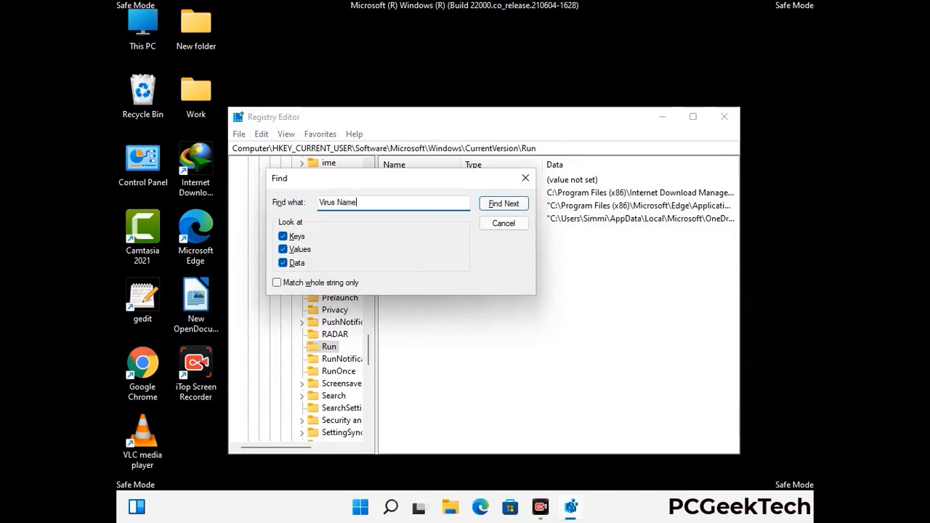
left_click(494, 208)
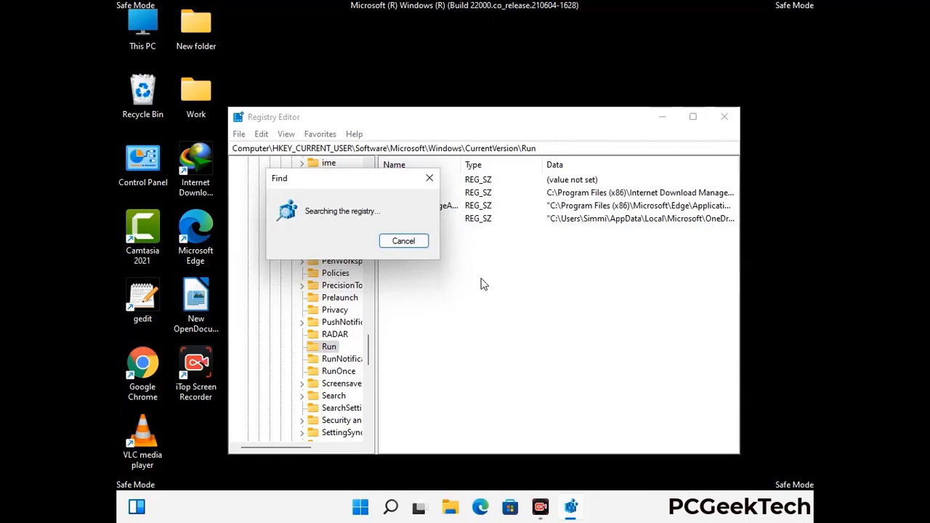
left_click(434, 180)
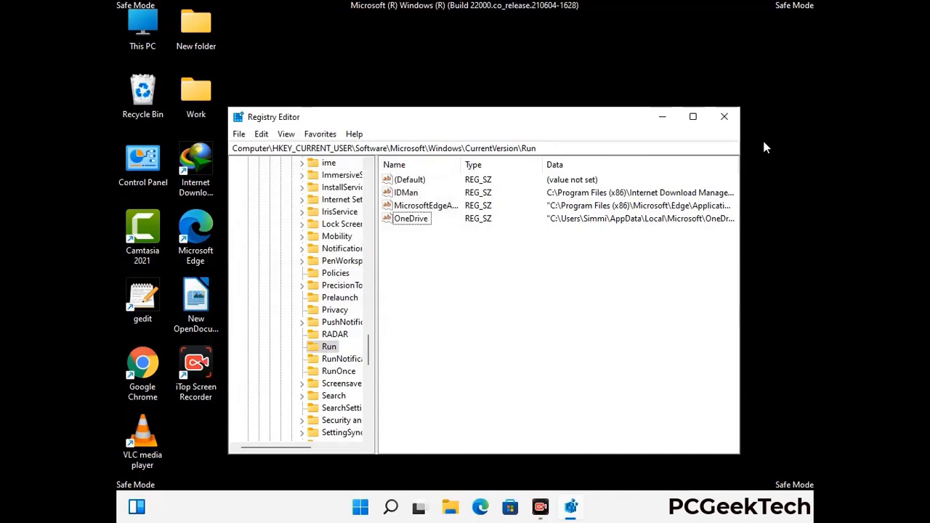
left_click(725, 117)
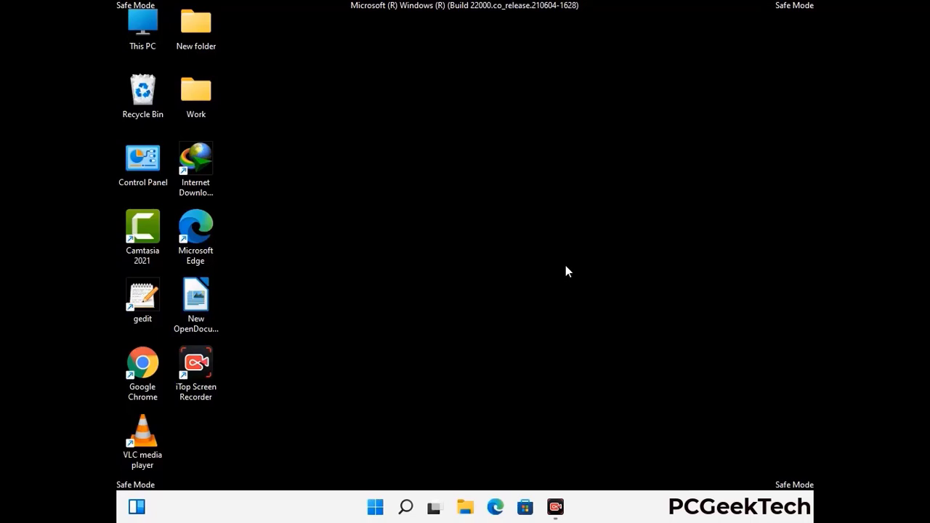
- Open System Configuration by running msconfig from the Run dialog
key("super+r")
left_click_drag(270, 338, 476, 144)
type("ms")
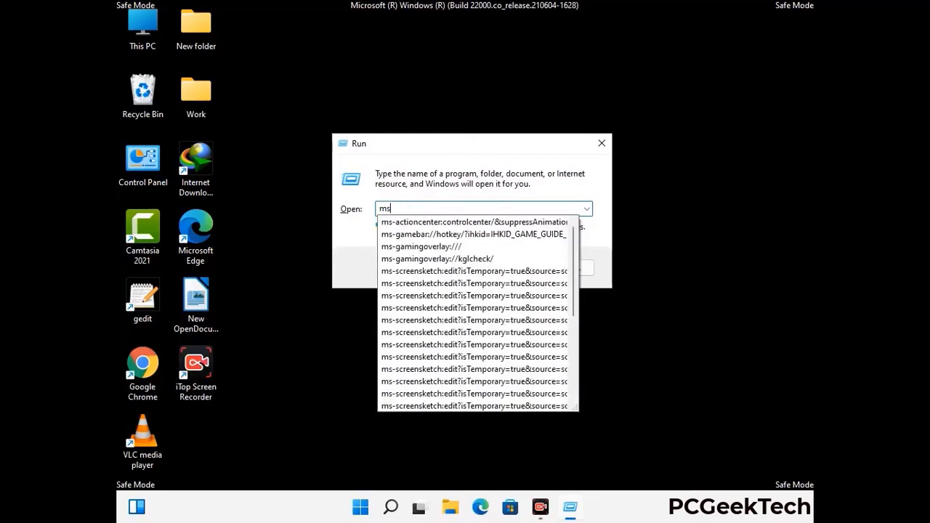
type("config")
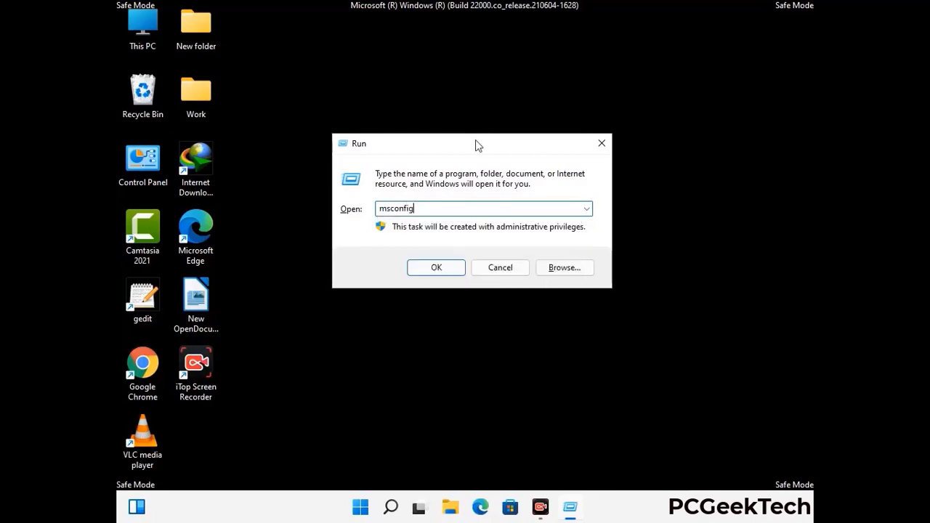
left_click(430, 267)
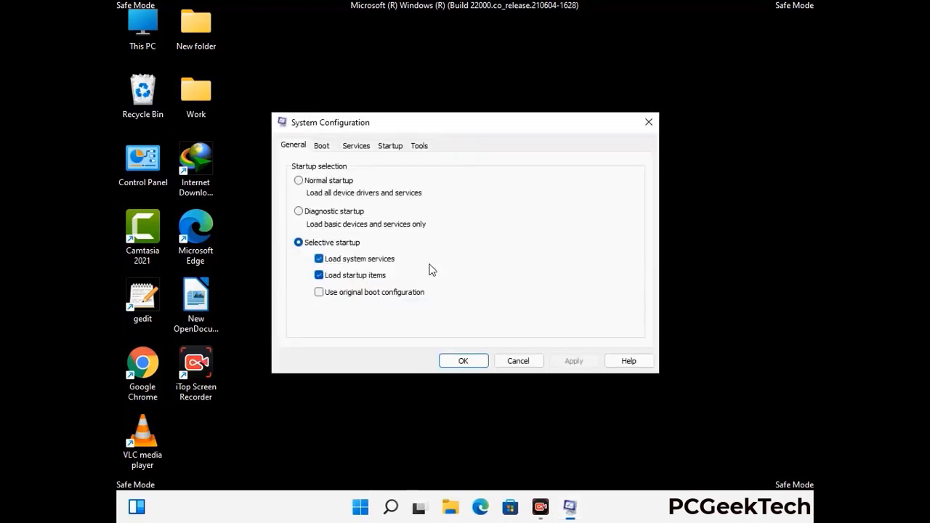
- Turn off the Safe boot option in the boot settings for Windows 11
left_click(321, 145)
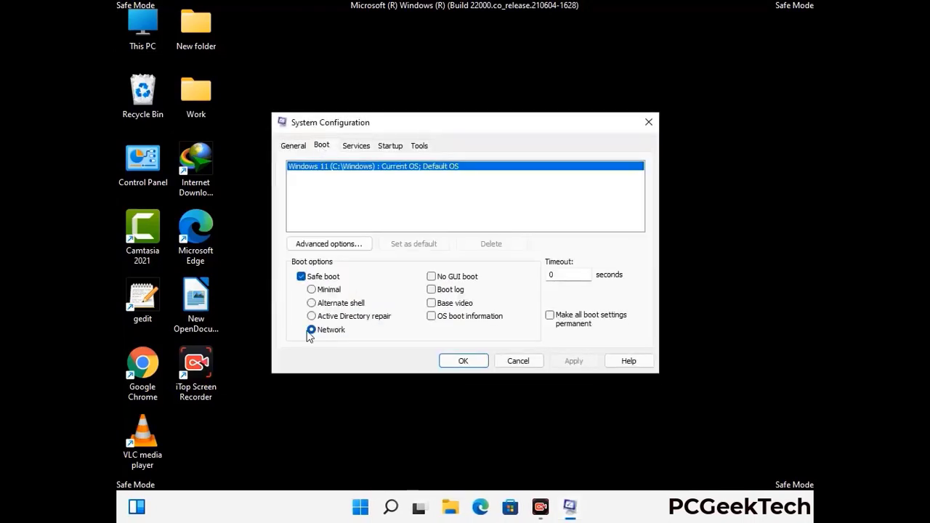
left_click(301, 277)
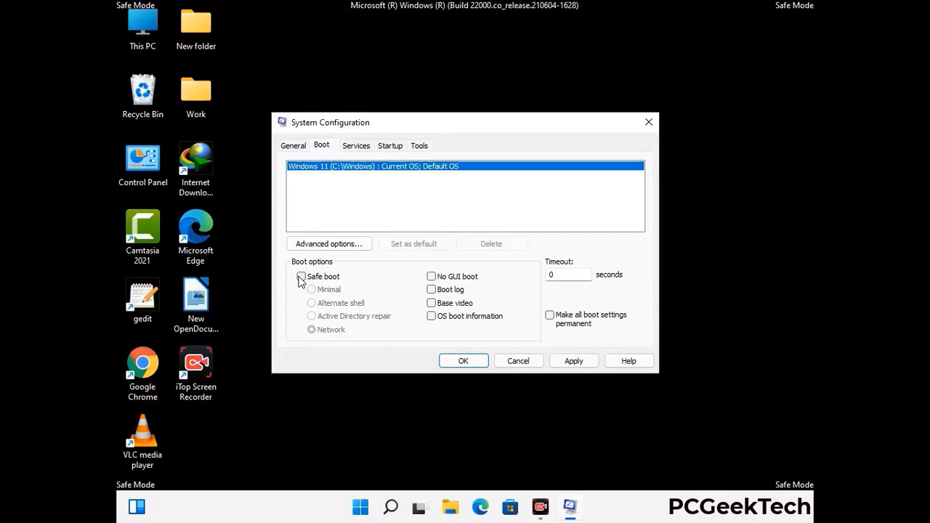